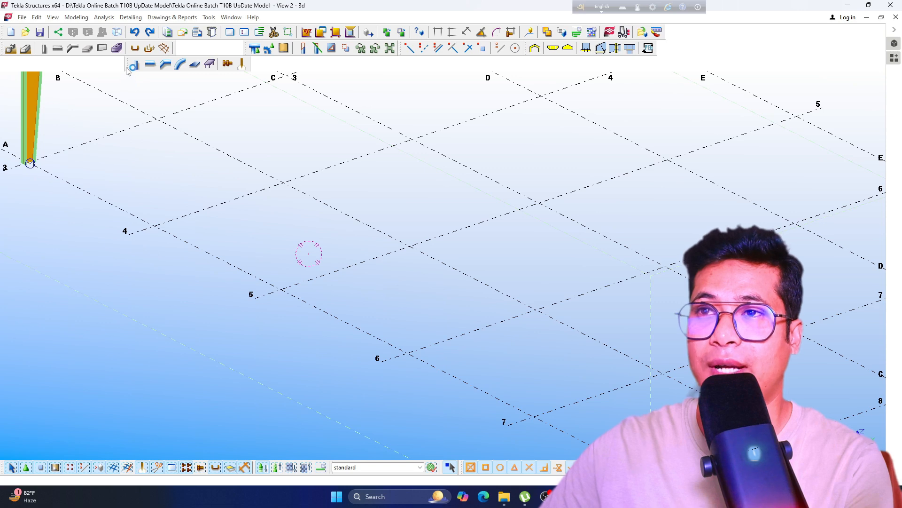
Step: Dock the floating steel toolbar in the second toolbar row, beside the existing modeling tools
drag(126, 69, 186, 51)
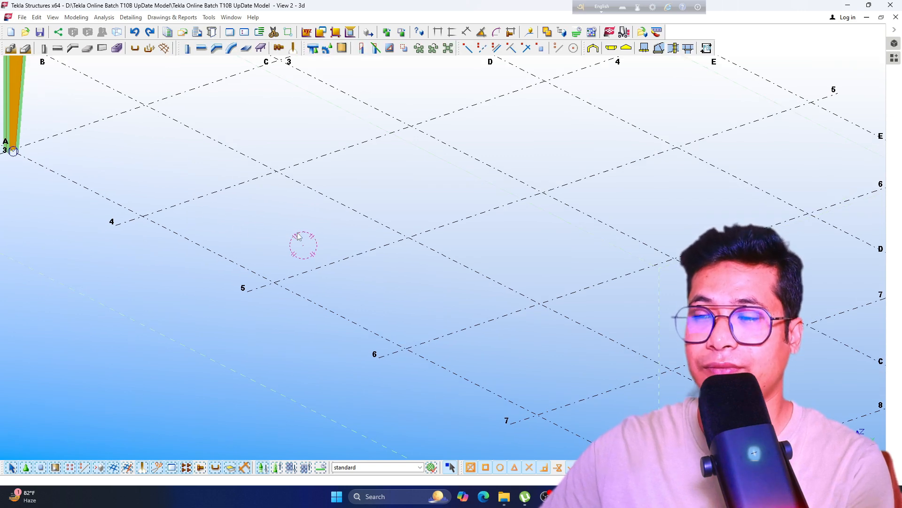
scroll(282, 231, down, 2)
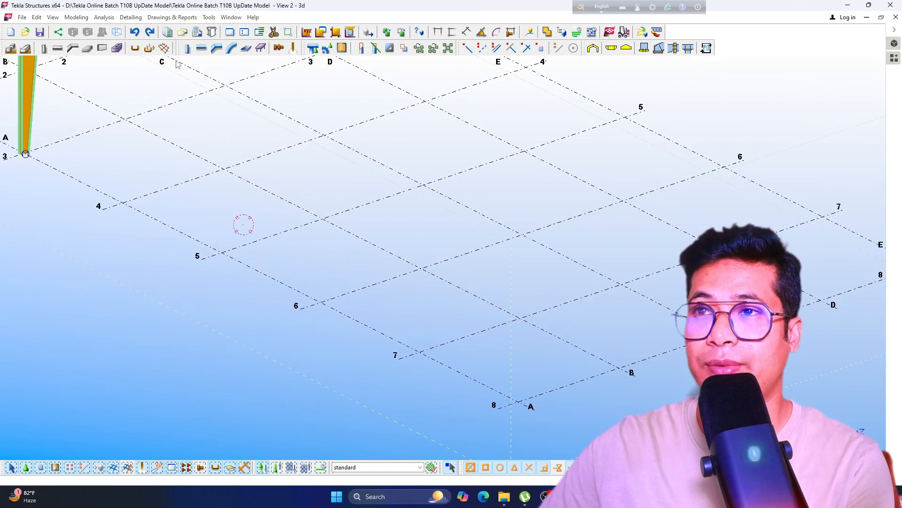
mouse_move(180, 48)
mouse_down()
mouse_move(182, 92)
mouse_move(192, 56)
mouse_up()
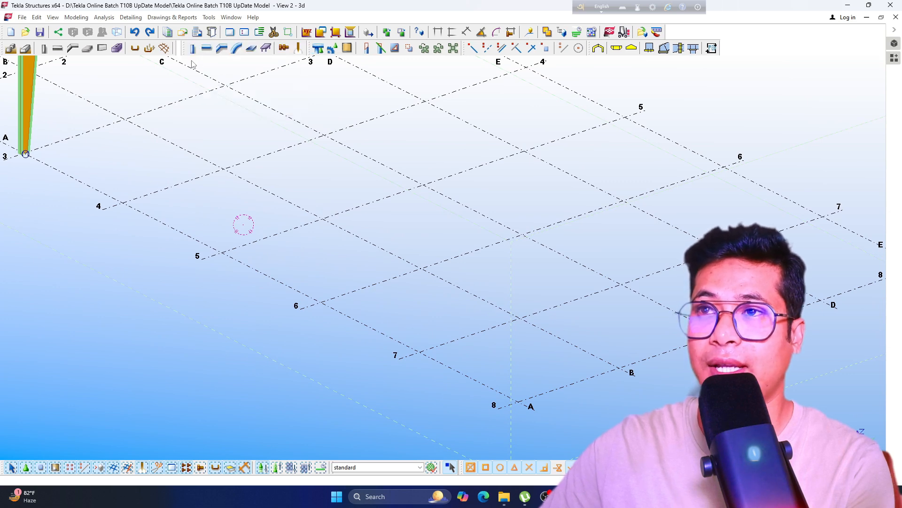
Step: Place a steel column at the intersection of grid lines A and 5
click(192, 48)
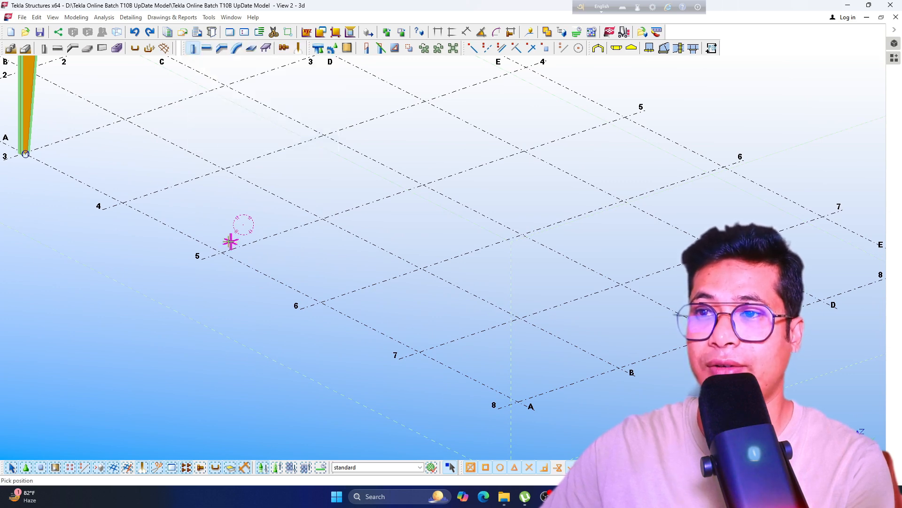
scroll(212, 258, up, 2)
scroll(212, 258, up, 3)
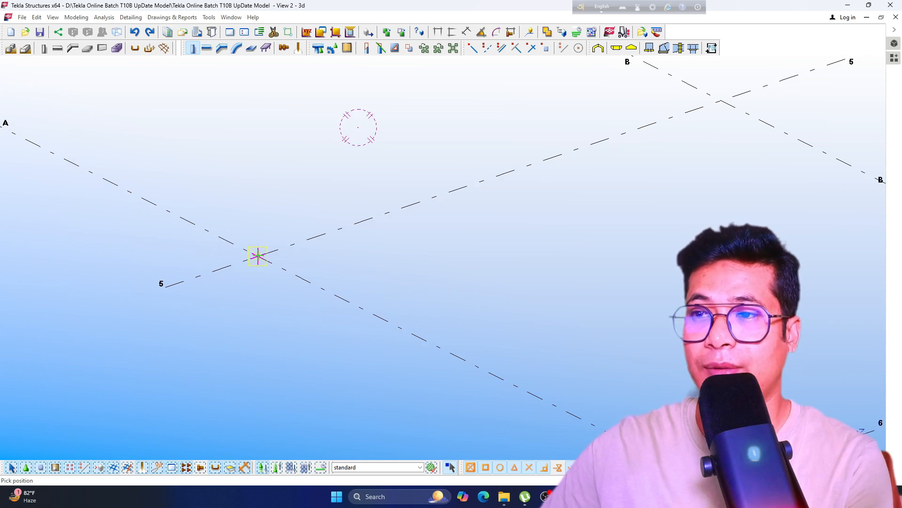
click(258, 255)
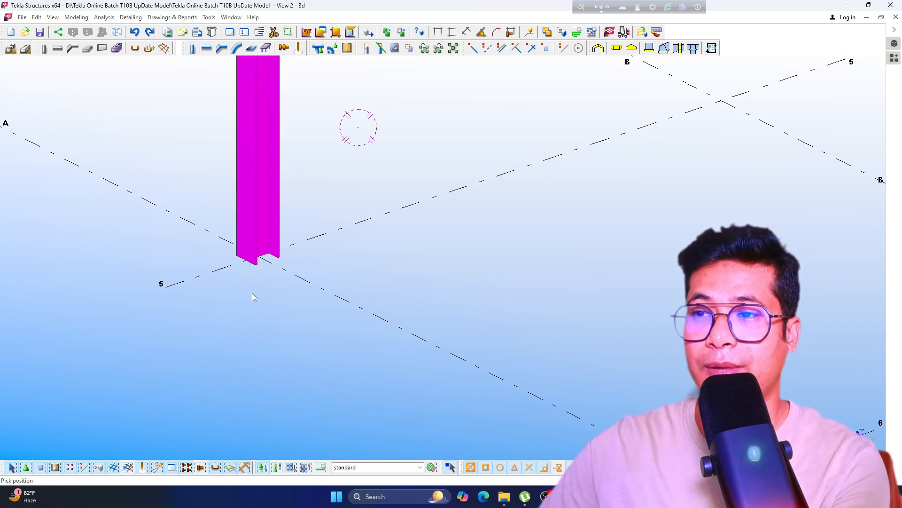
scroll(252, 293, down, 2)
scroll(225, 263, up, 4)
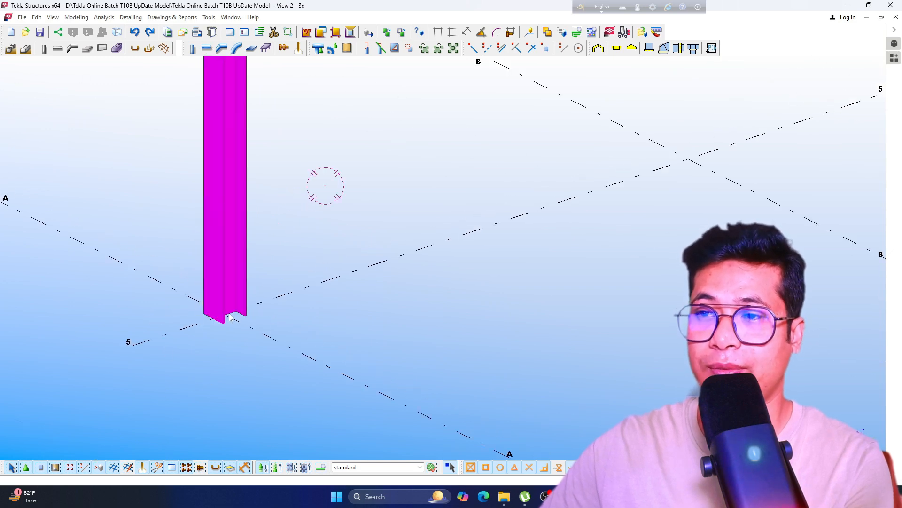
Step: Open the properties of the column at A-5 and filter its profile catalog by "hi*"
click(225, 274)
double_click(226, 275)
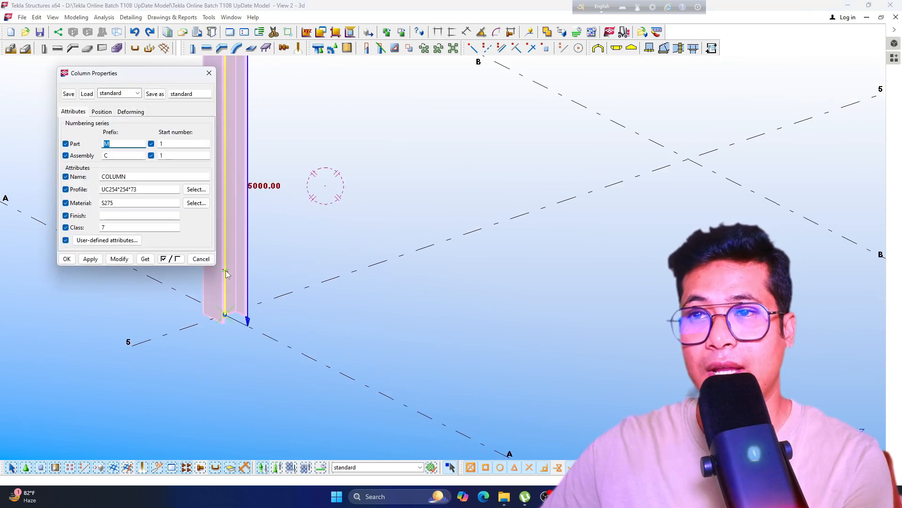
drag(127, 76, 389, 110)
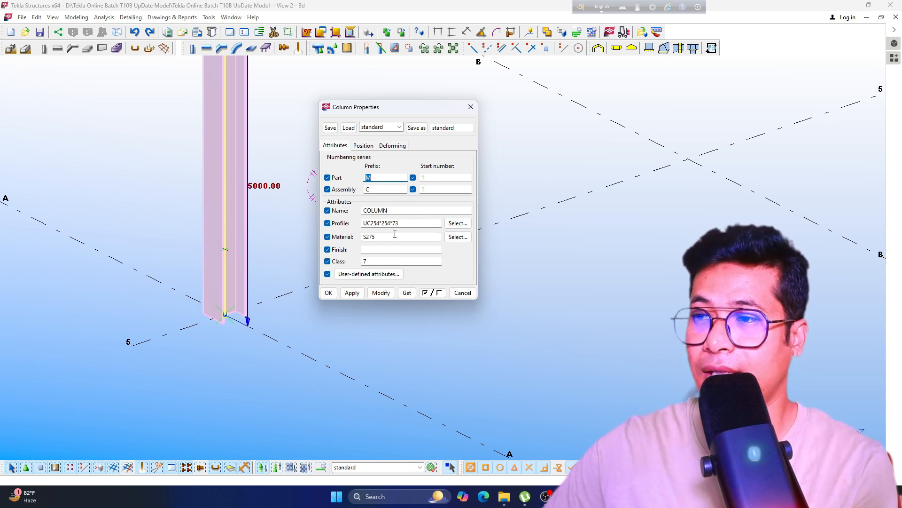
click(459, 223)
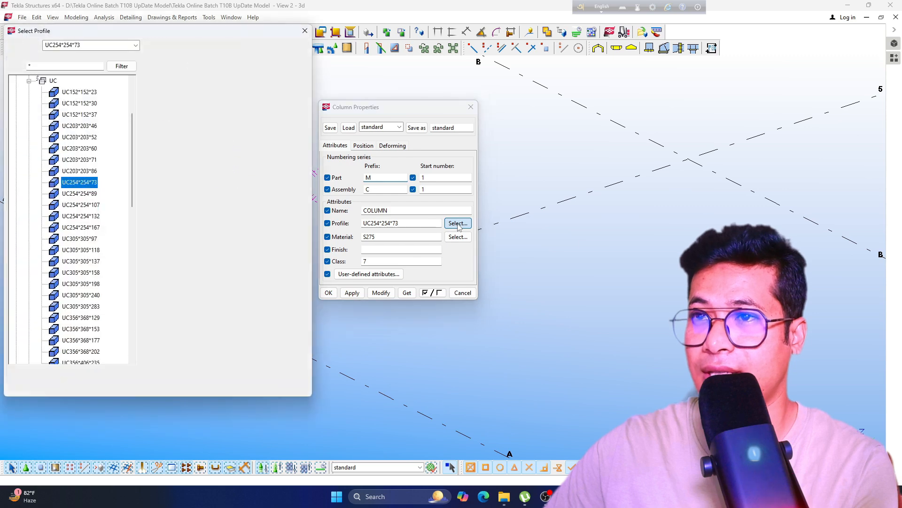
drag(96, 33, 509, 56)
drag(379, 109, 292, 98)
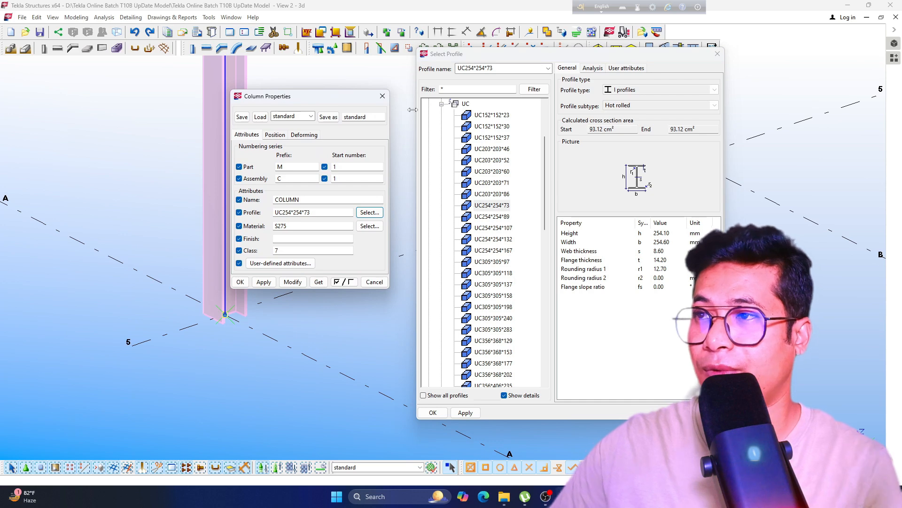
click(443, 89)
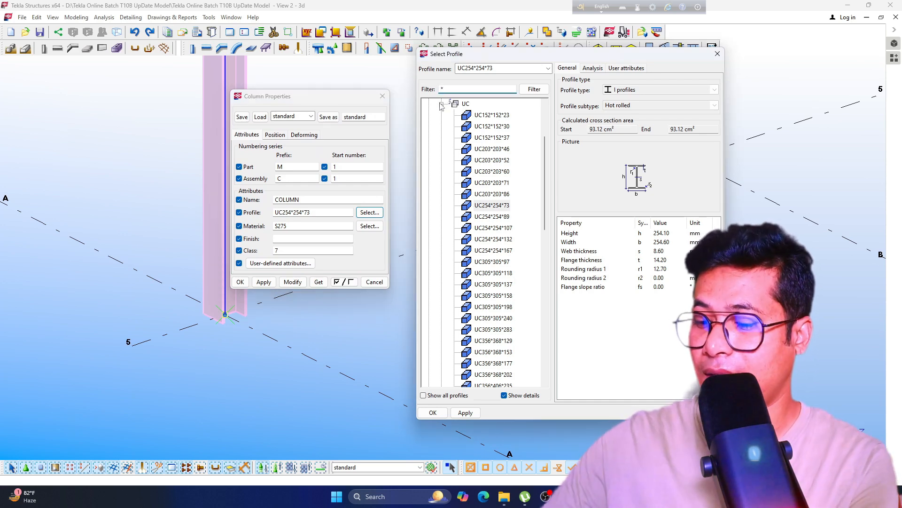
text(hi)
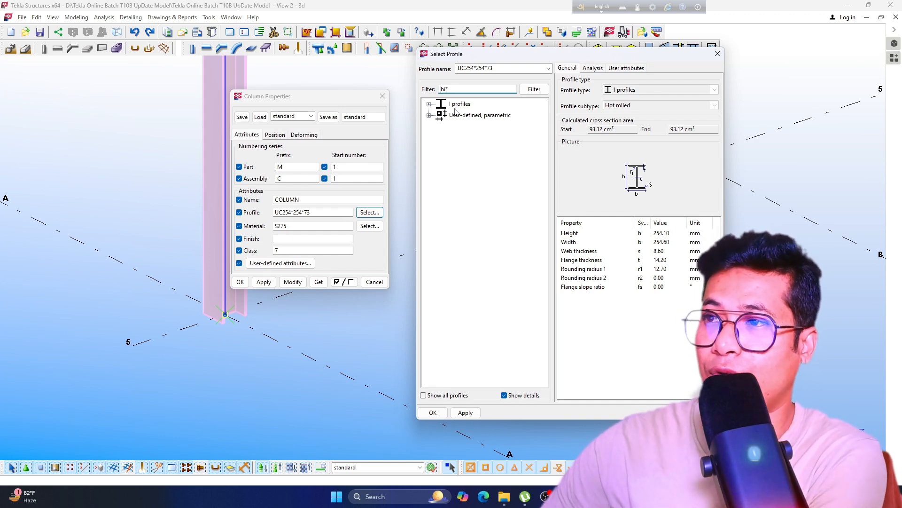
Step: Choose the parametric HI profile from the H 900-1000 group of the I profiles
click(429, 106)
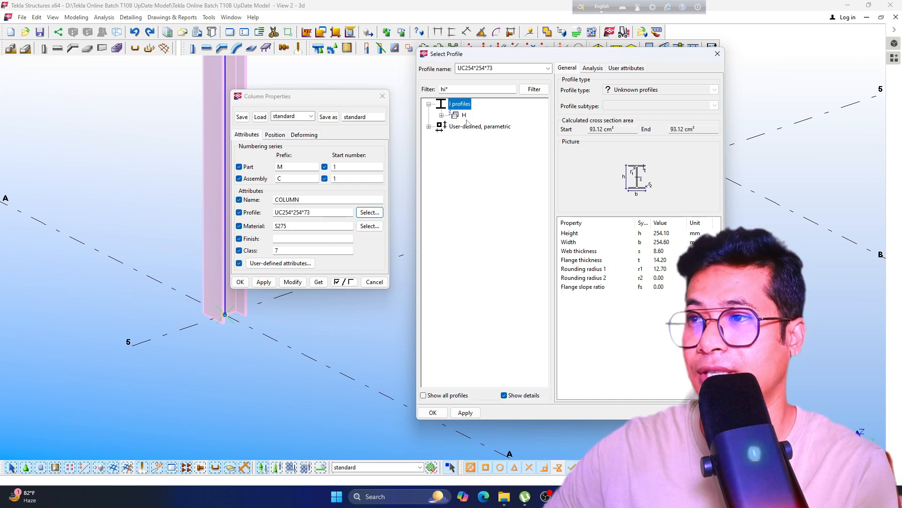
click(442, 115)
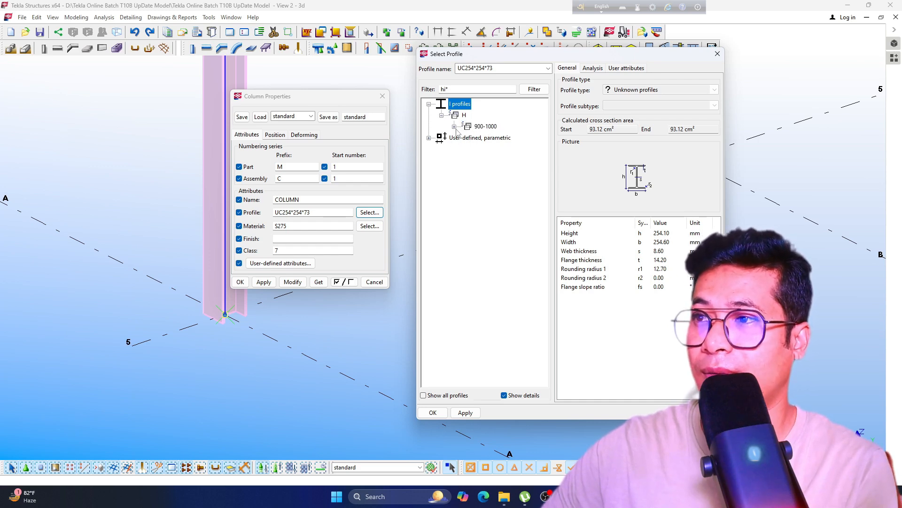
click(454, 127)
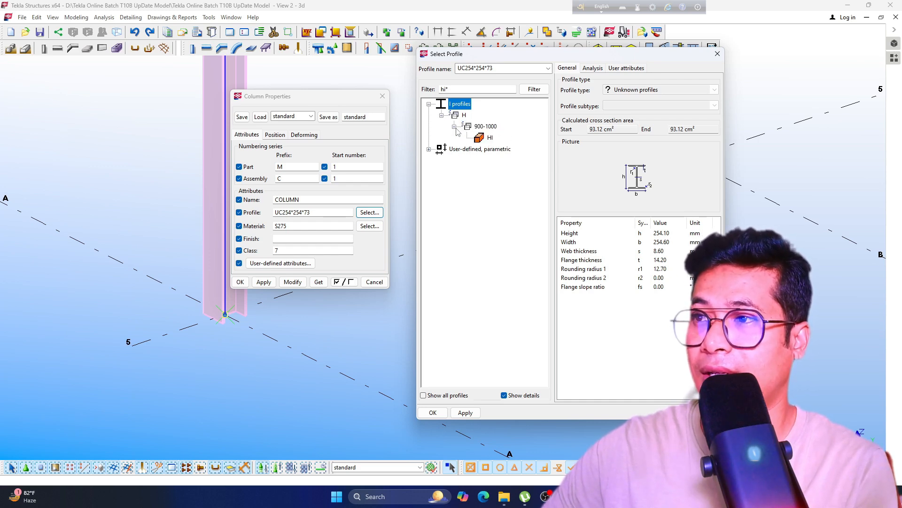
click(489, 138)
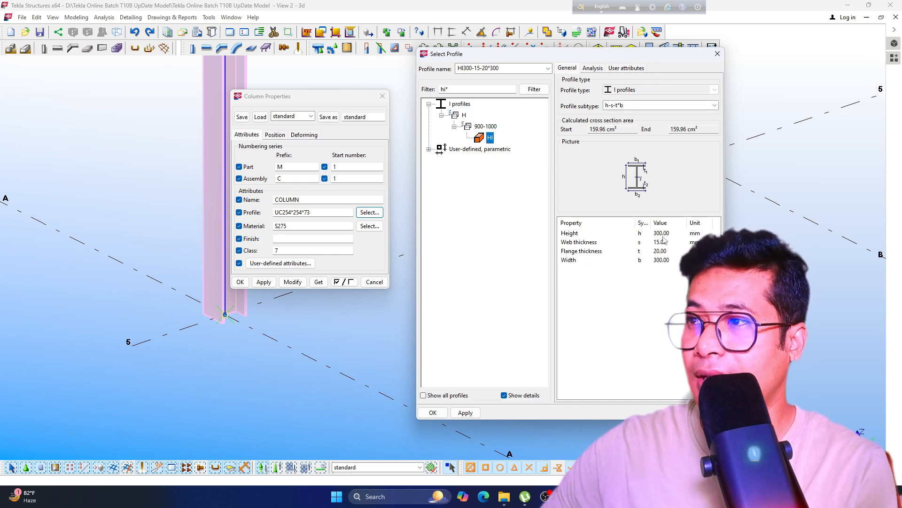
Step: Set the HI profile's height to 400 mm and its web thickness to 10 mm
drag(606, 55, 527, 29)
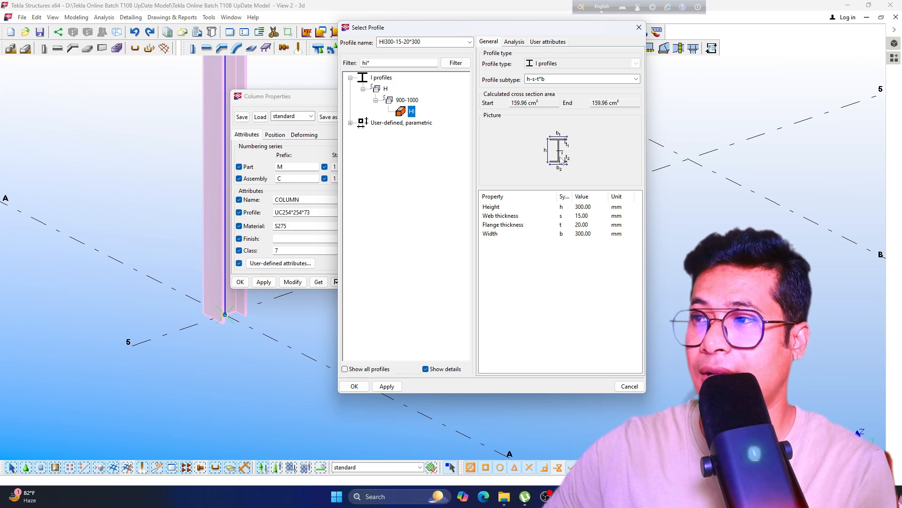
click(587, 208)
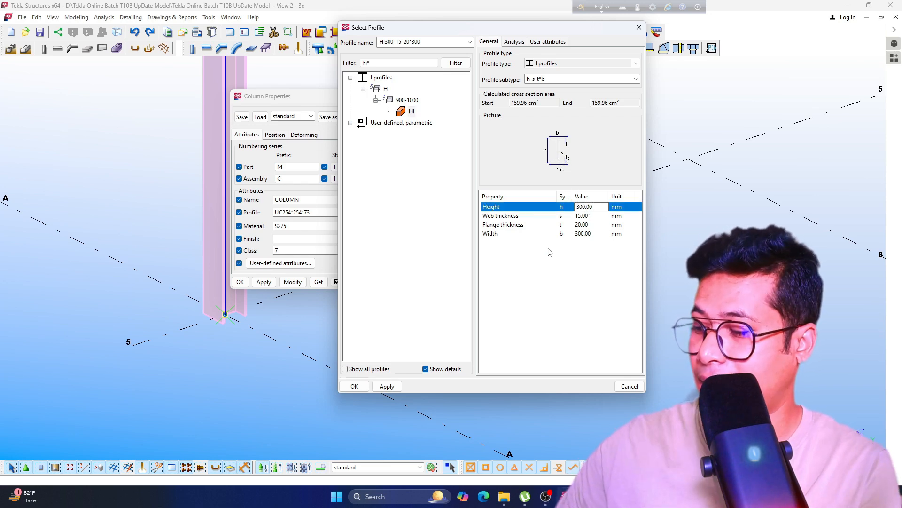
text(400)
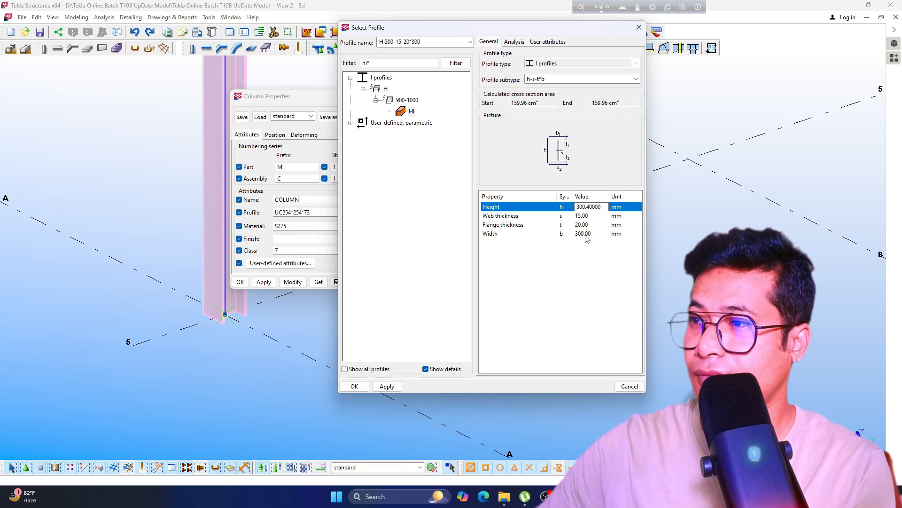
drag(604, 206, 537, 206)
text(4)
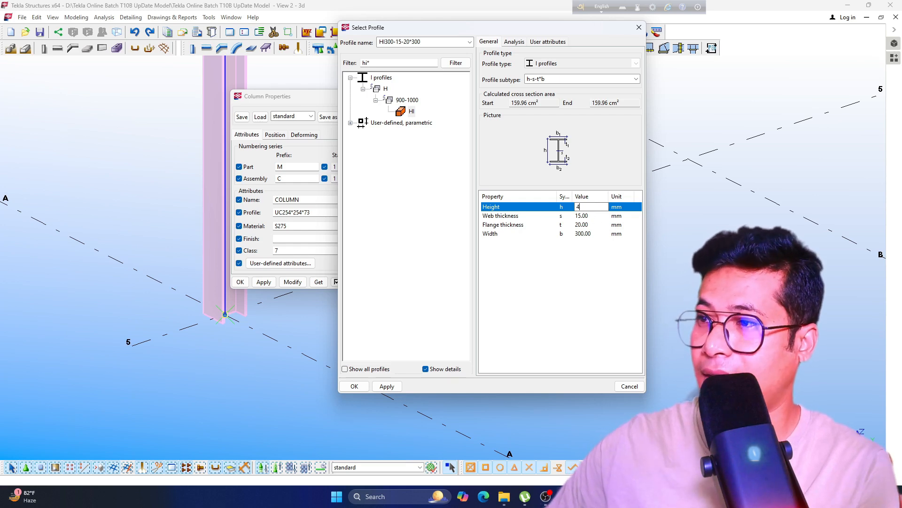
text(00)
click(581, 217)
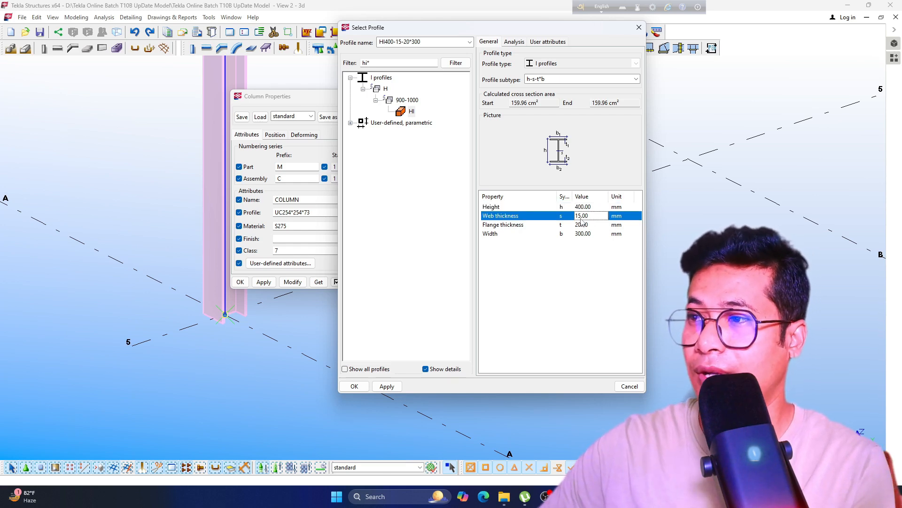
key(ctrl+a)
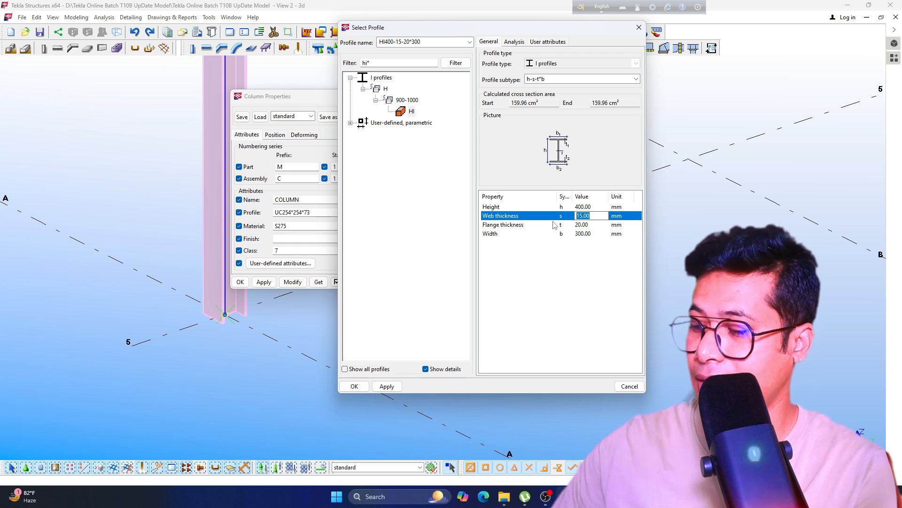
text(10)
key(Return)
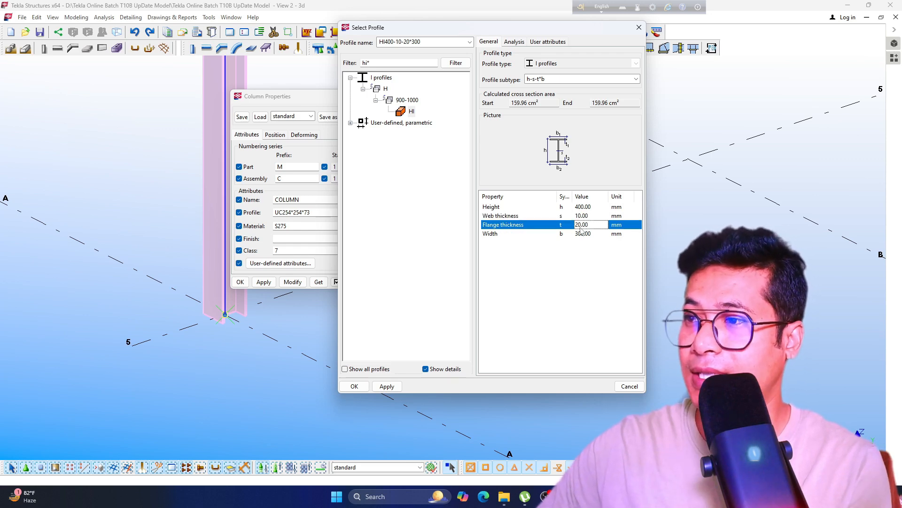
Step: Set the HI profile's width to 200 mm and accept the profile selection
click(588, 234)
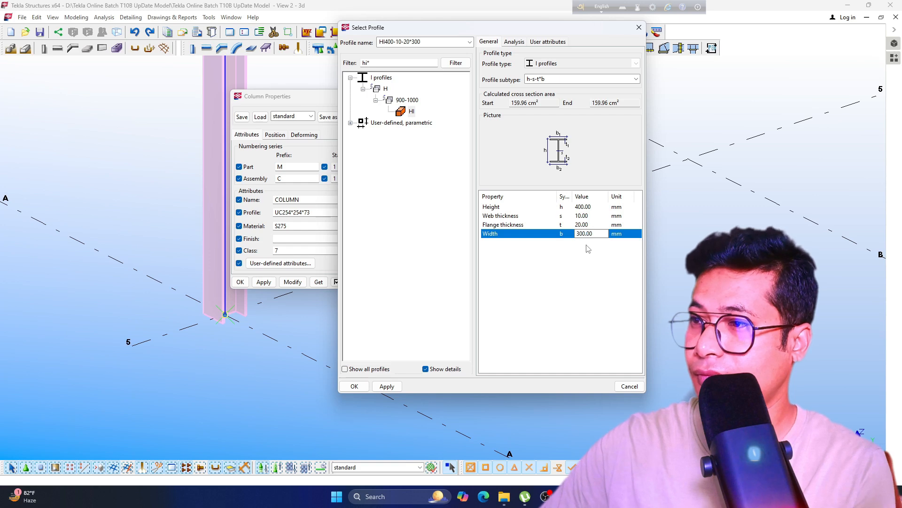
key(ctrl+a)
text(20)
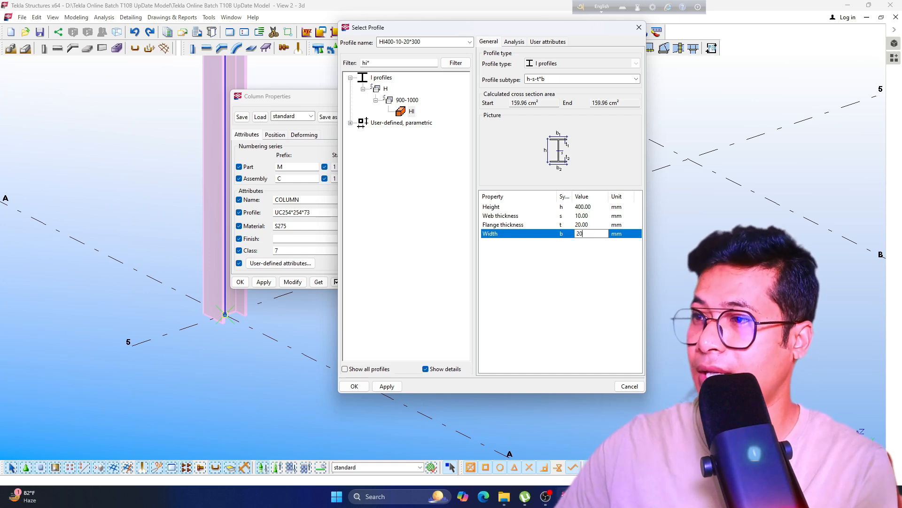
text(0)
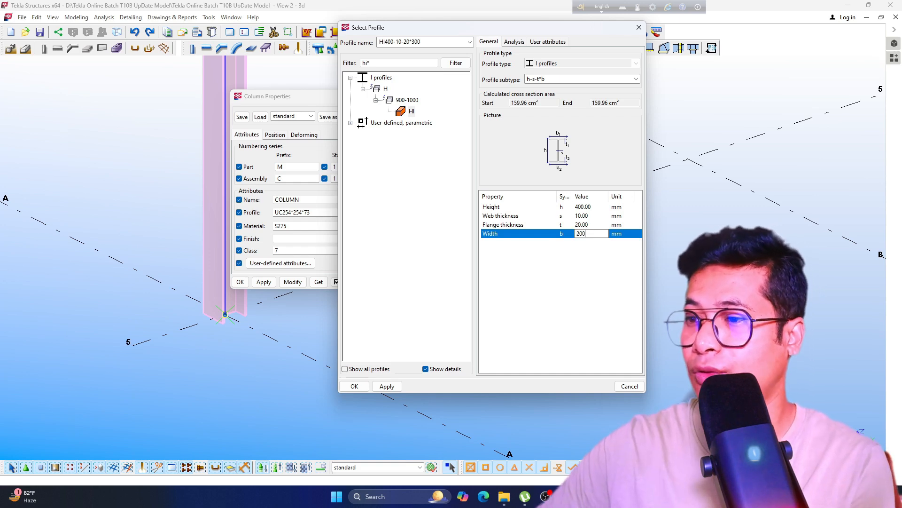
click(380, 388)
click(356, 388)
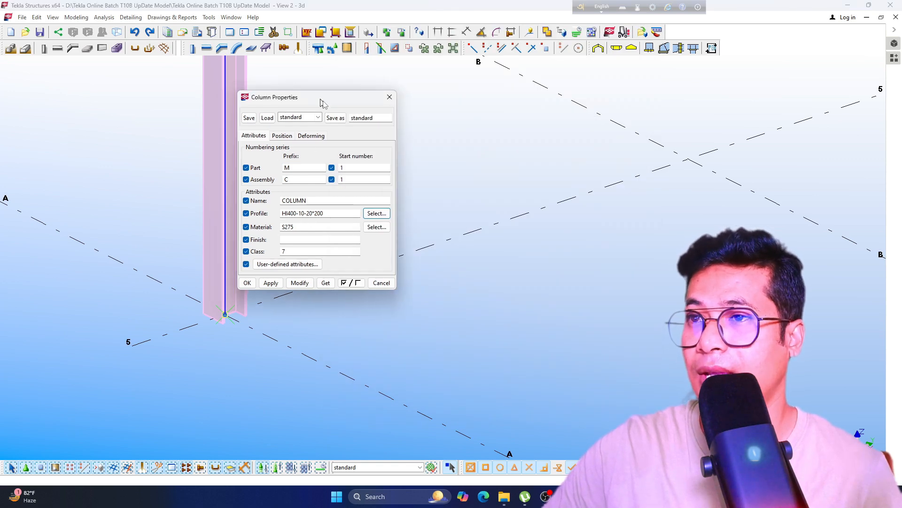
Step: Modify the selected column to use the HI400-10-20*200 profile and close its properties
drag(323, 97, 372, 107)
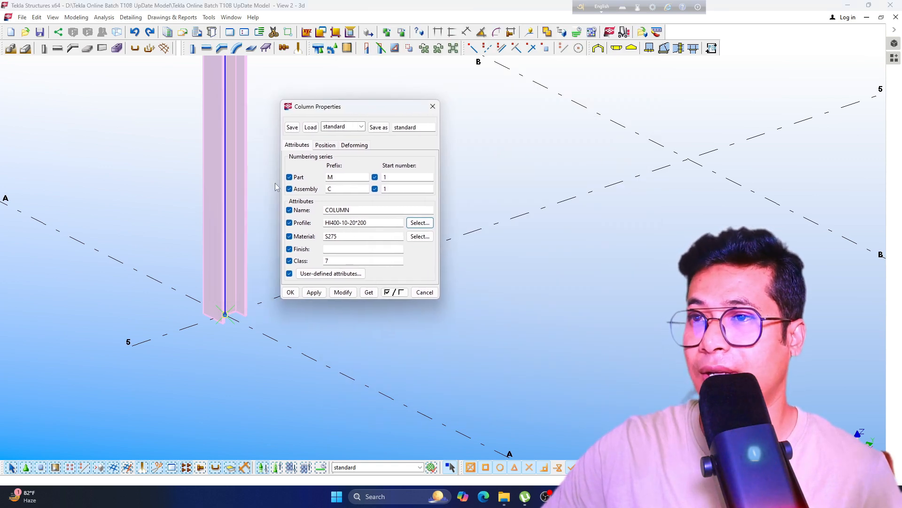
click(343, 292)
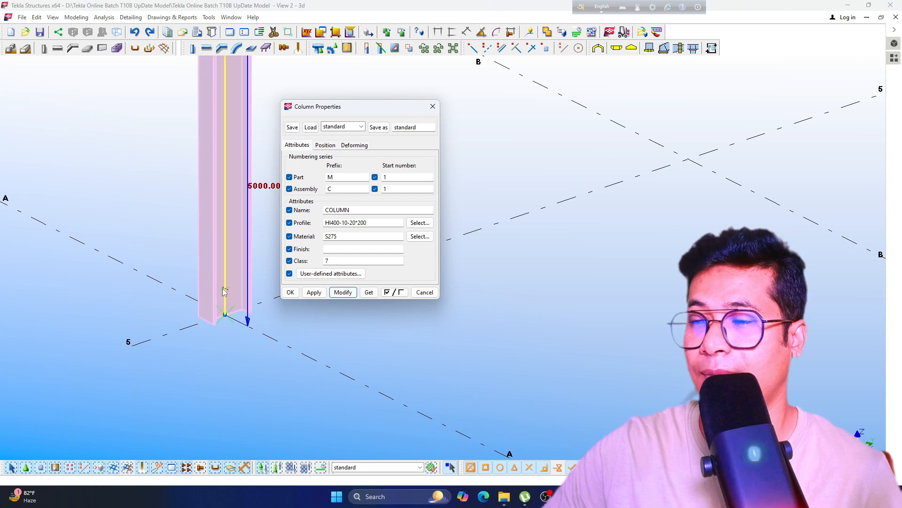
middle_drag(224, 290, 215, 295)
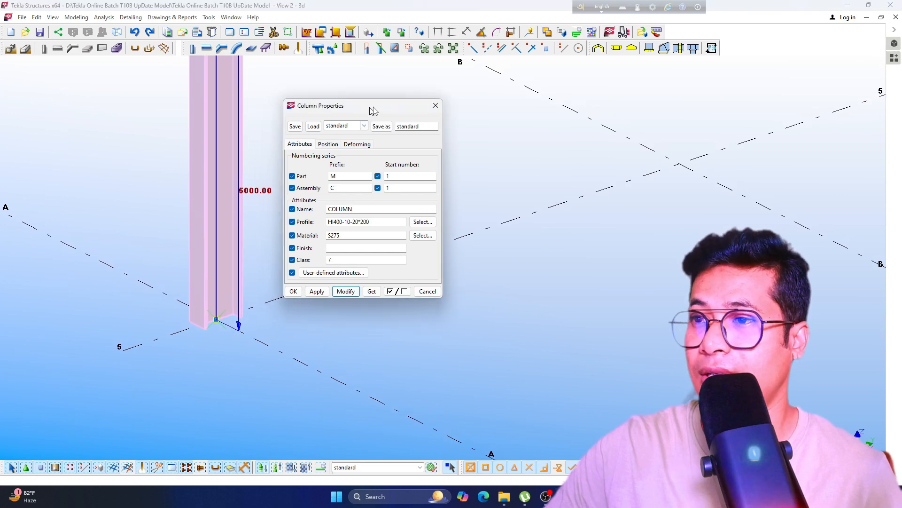
drag(329, 106, 371, 114)
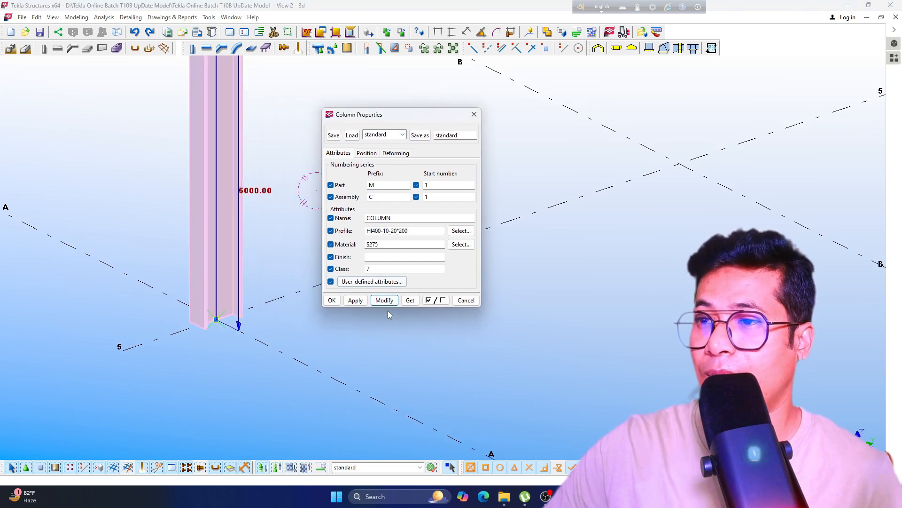
click(332, 300)
click(343, 347)
scroll(207, 312, up, 5)
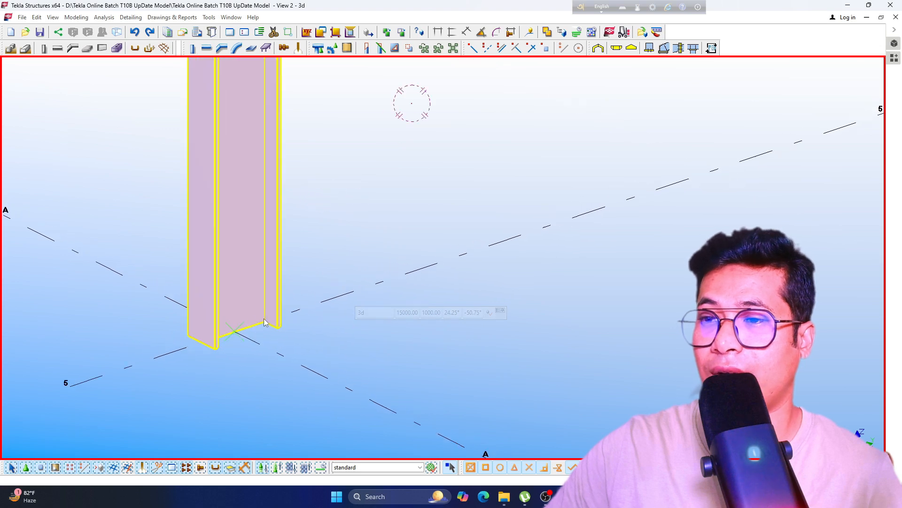
scroll(282, 337, down, 5)
scroll(282, 317, up, 5)
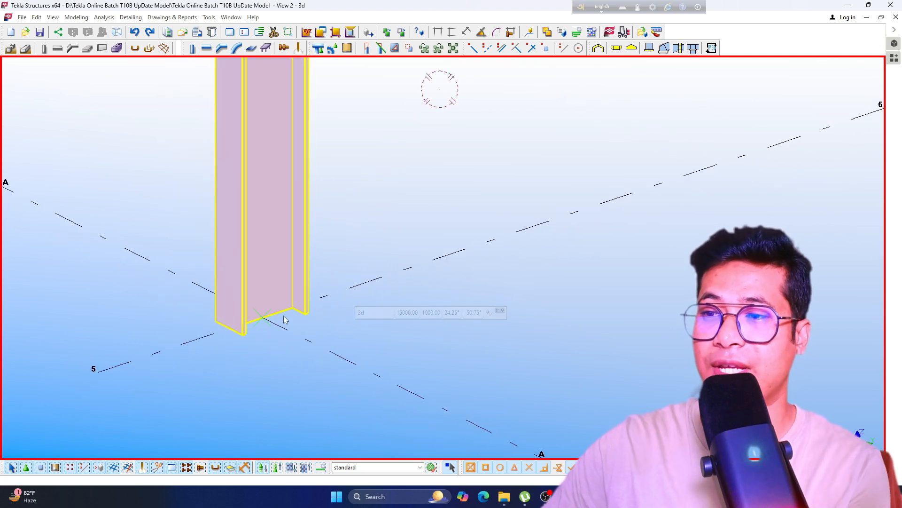
scroll(280, 318, down, 2)
scroll(282, 315, down, 5)
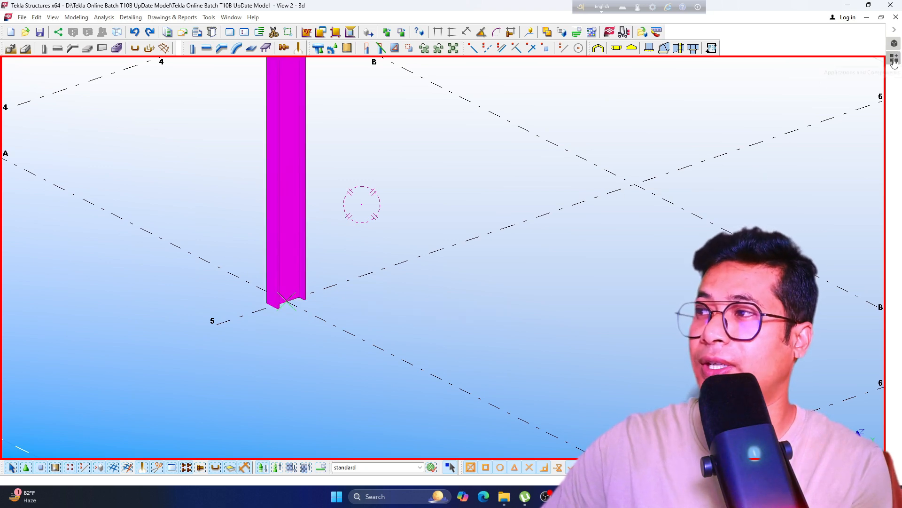
key(Print)
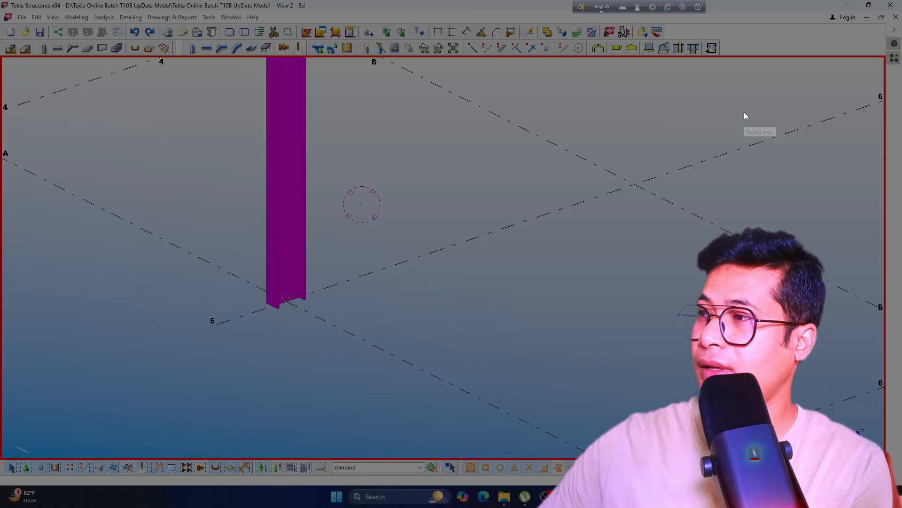
mouse_move(842, 12)
mouse_down()
mouse_move(889, 99)
mouse_move(899, 143)
mouse_up()
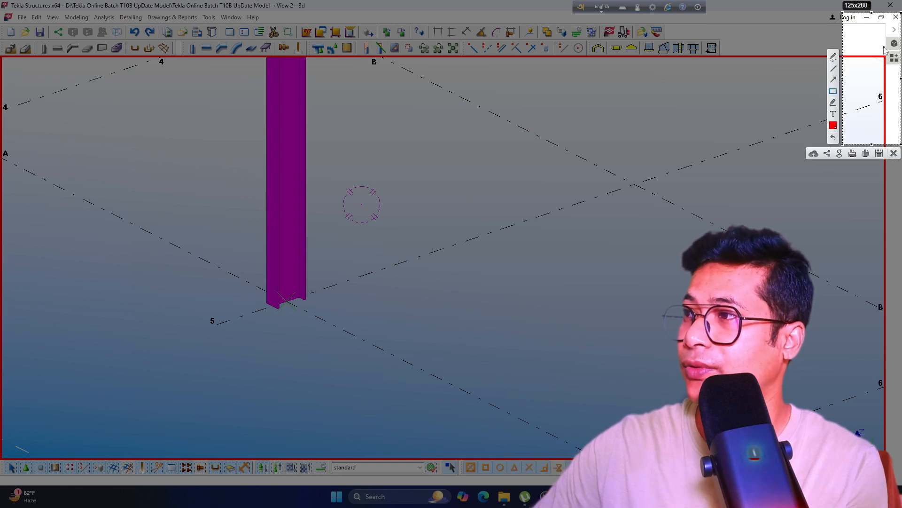
drag(884, 48, 900, 70)
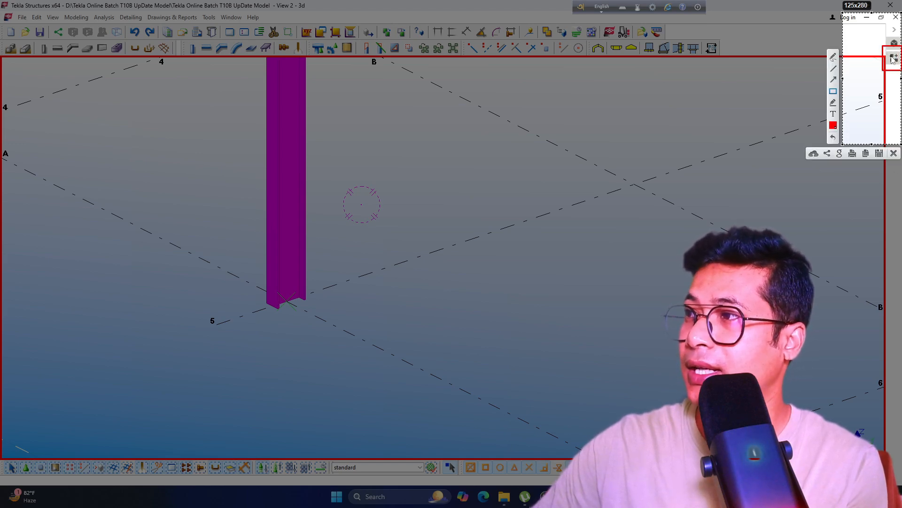
key(Escape)
Step: Open the Applications and Components catalog and search it for component 1047
click(894, 60)
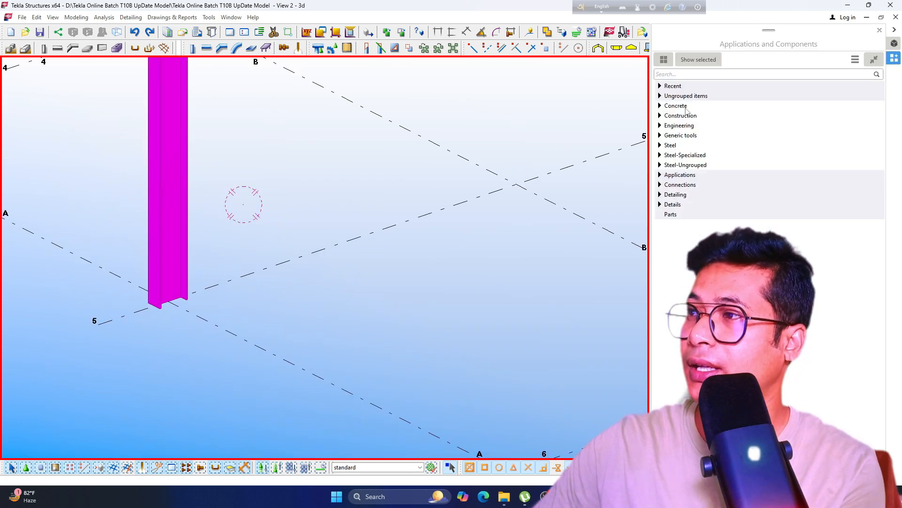
click(880, 30)
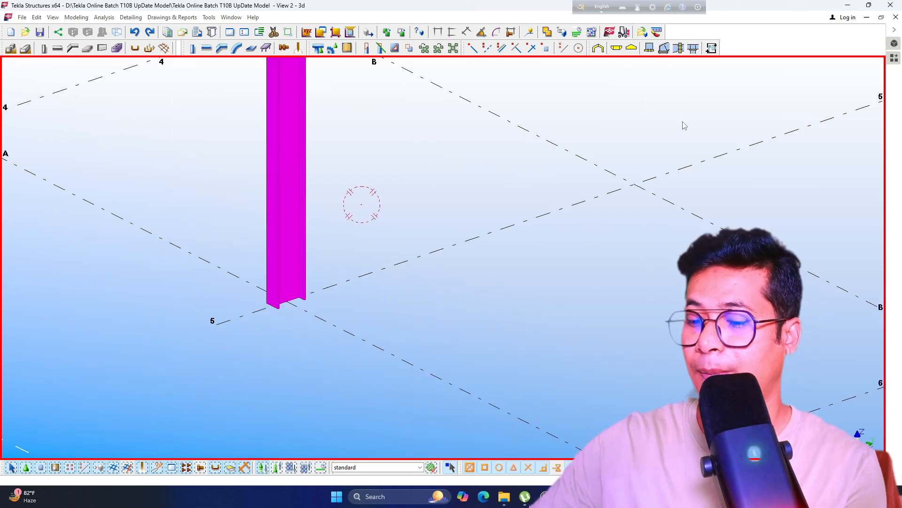
key(ctrl+f)
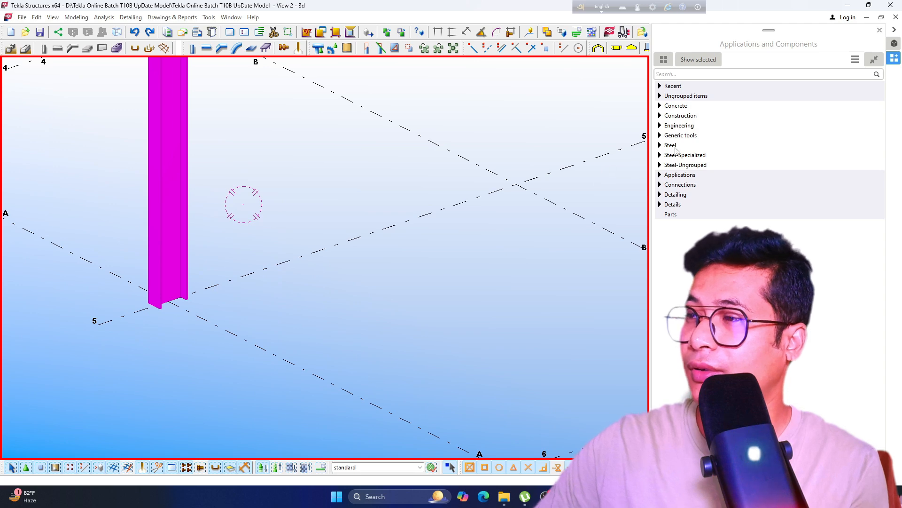
click(684, 75)
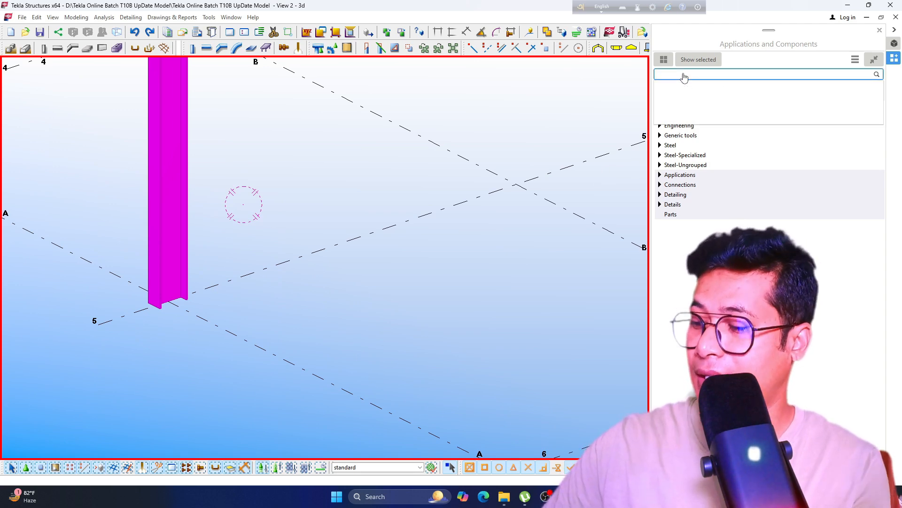
text(1047)
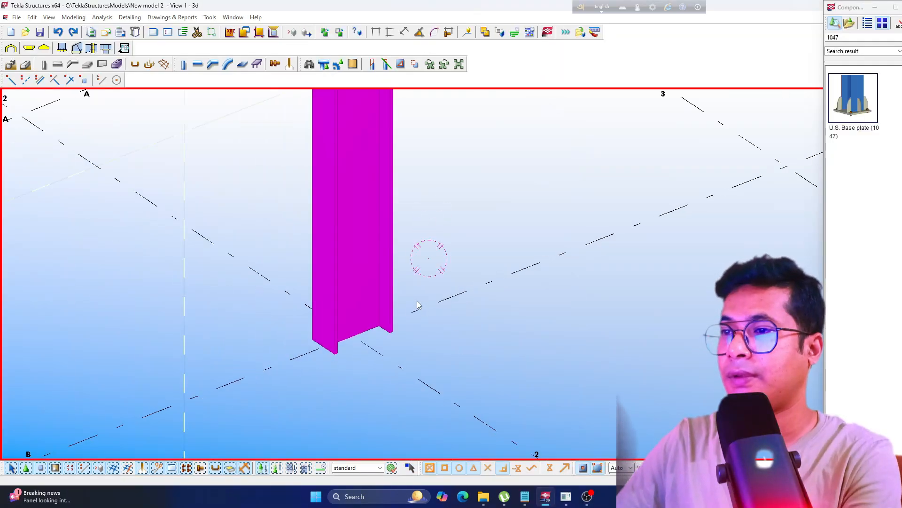
Step: Apply the U.S. Base plate (1047) component to the column at the midpoint of its bottom end
ctrl+middle_drag(418, 305, 491, 225)
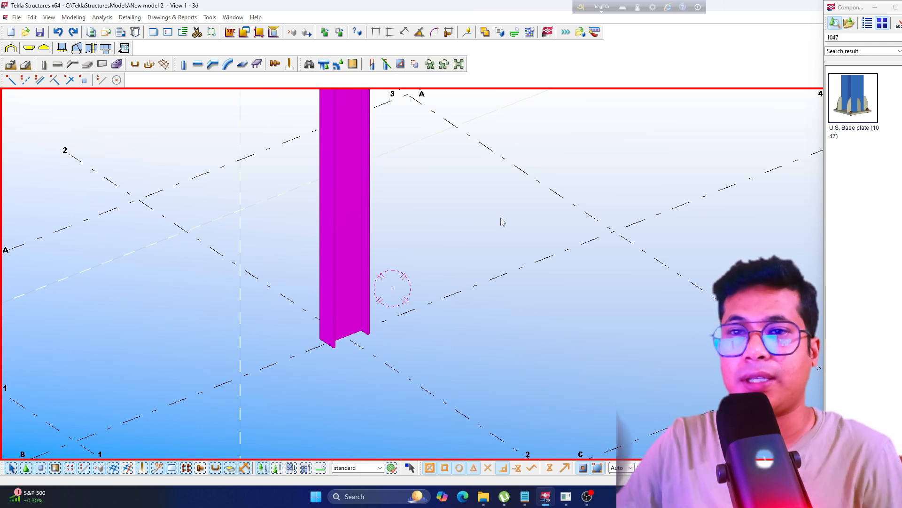
double_click(856, 108)
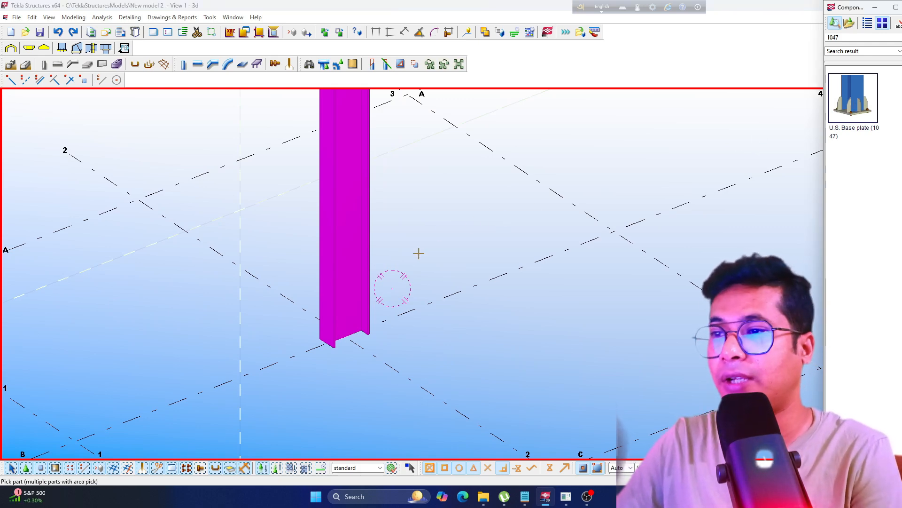
middle_drag(385, 302, 367, 270)
scroll(328, 291, up, 2)
scroll(323, 277, up, 1)
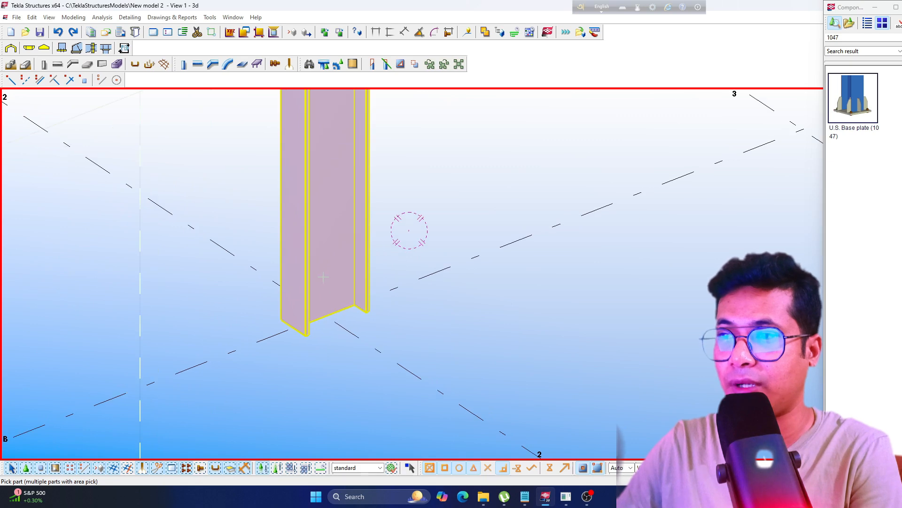
click(324, 281)
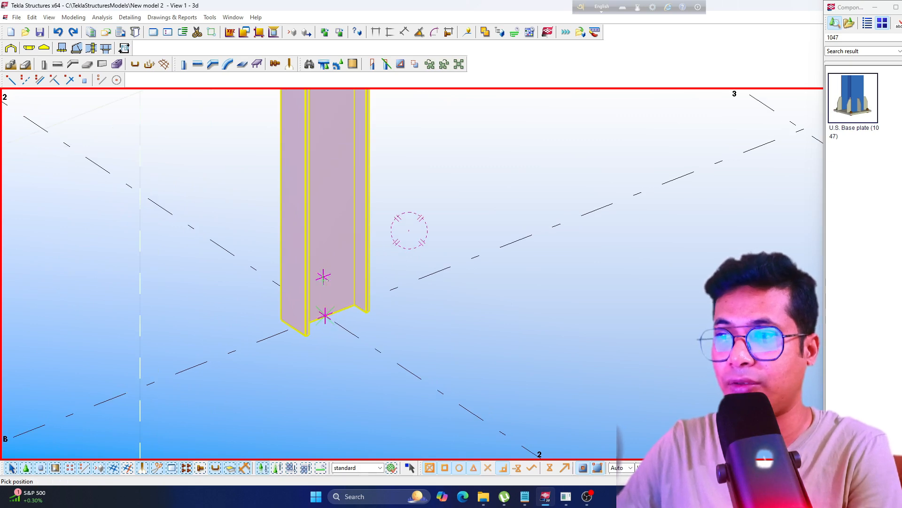
scroll(326, 319, up, 3)
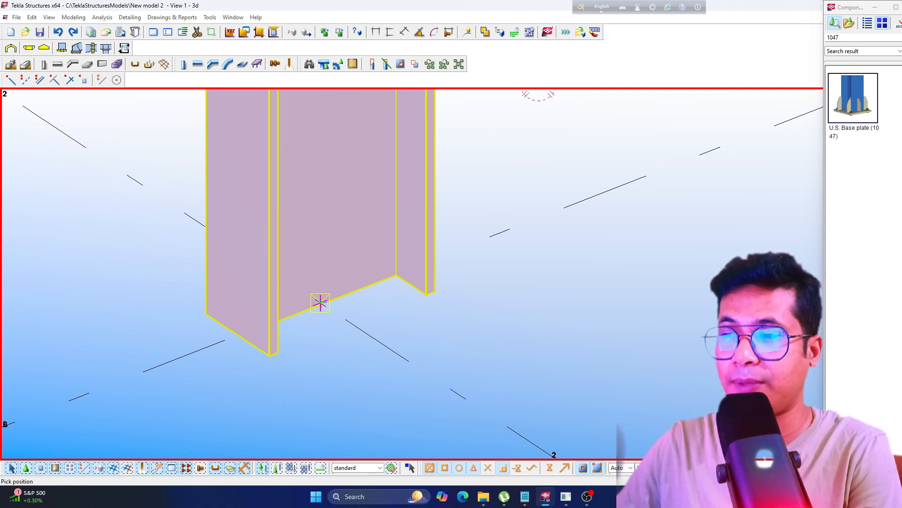
click(320, 303)
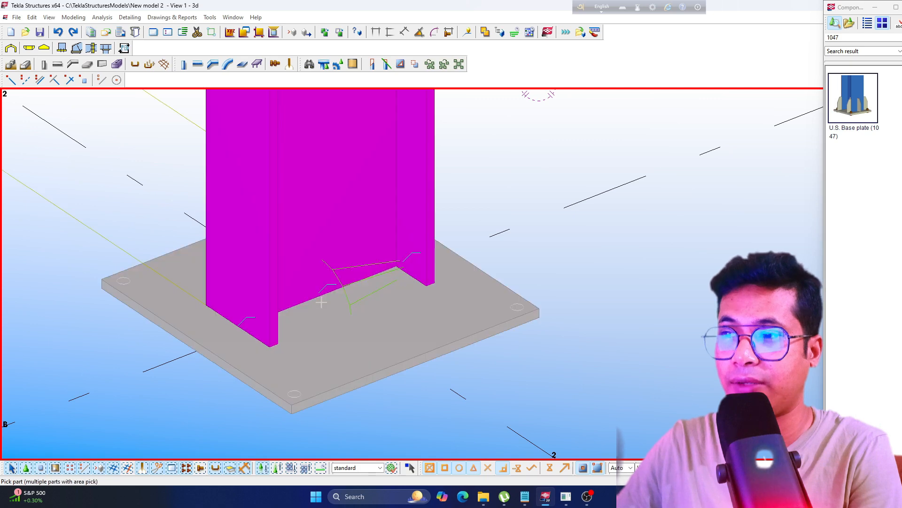
Step: Select the base plate connection under the column and open its component properties beside the model
scroll(327, 304, down, 5)
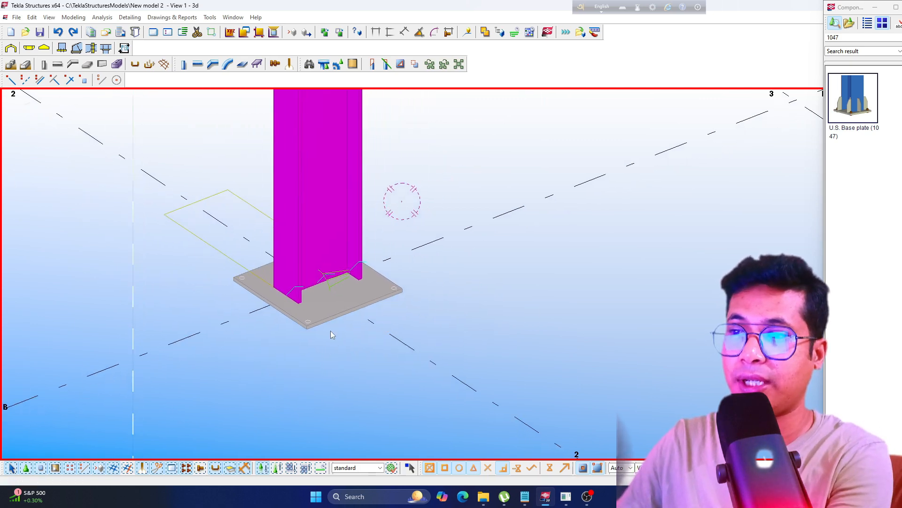
scroll(339, 318, down, 2)
scroll(345, 325, up, 2)
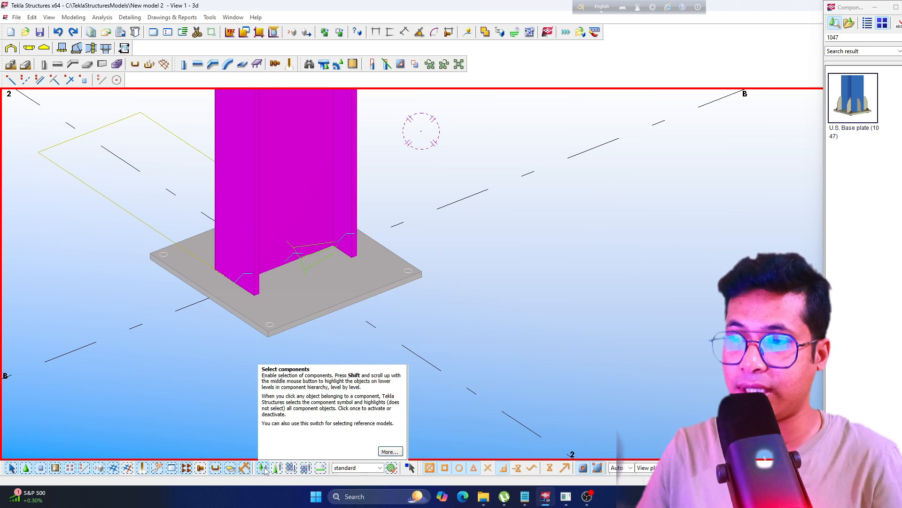
click(294, 304)
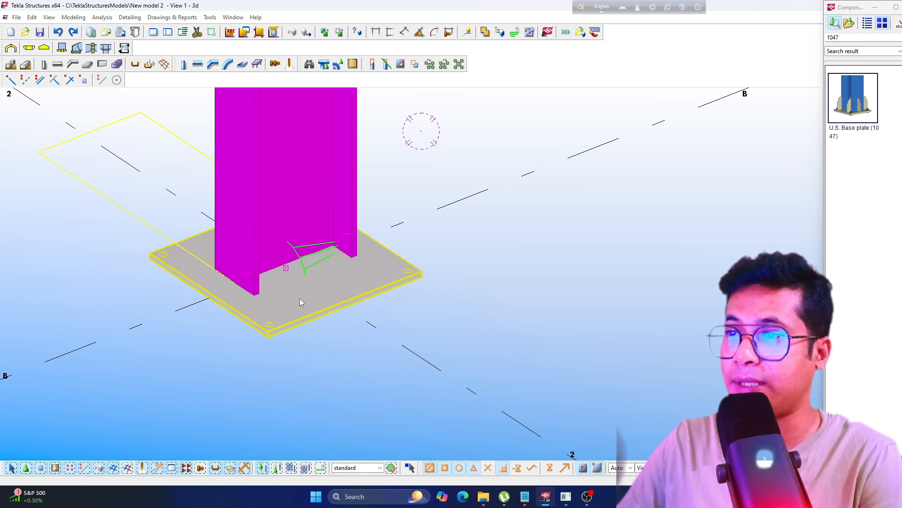
double_click(309, 271)
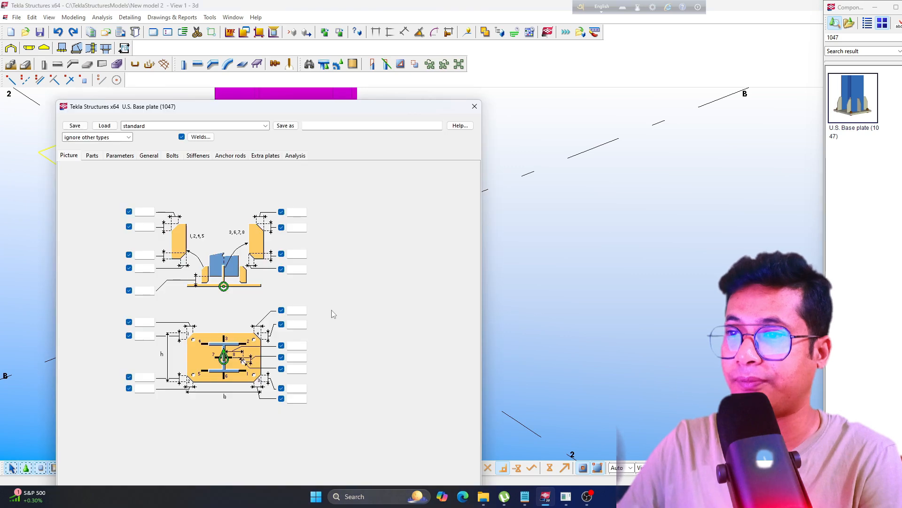
drag(216, 114, 555, 72)
middle_drag(317, 248, 274, 257)
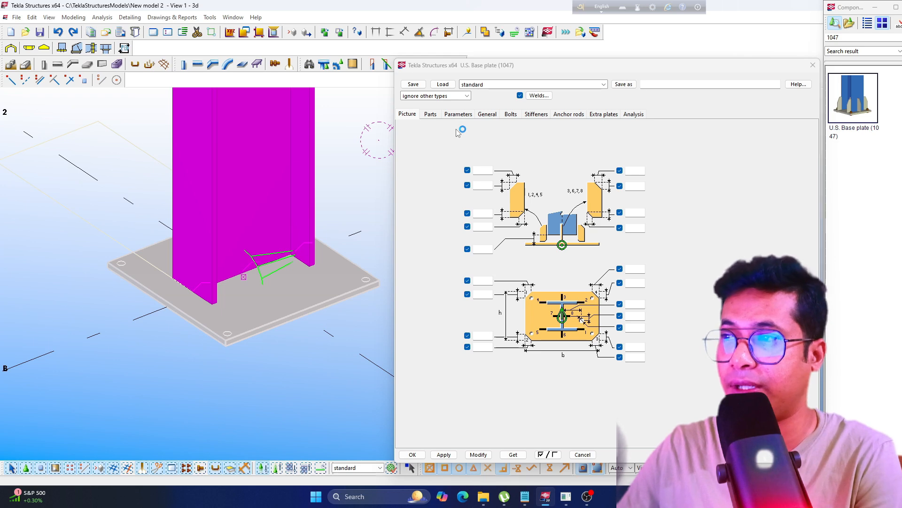
Step: Set the base plate's thickness to 20 mm, its b dimension to 250 mm and its h dimension to 450 mm, and modify the component
click(430, 115)
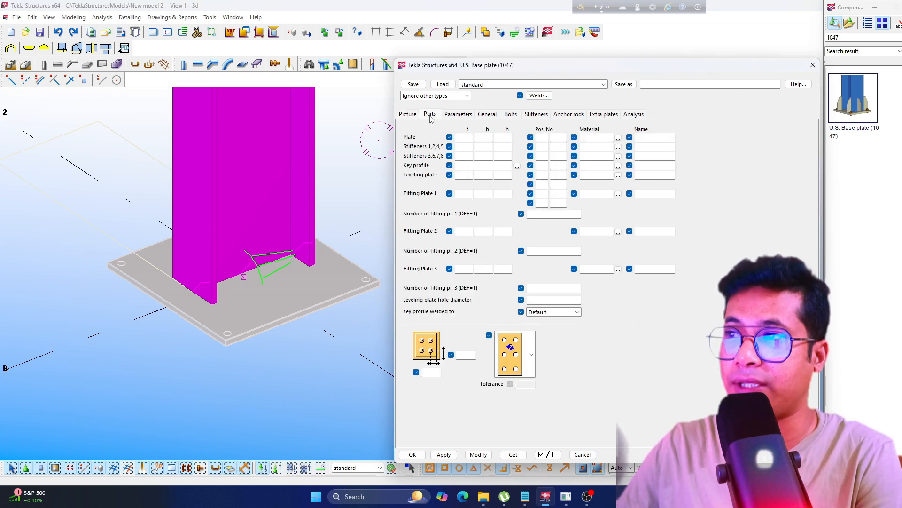
middle_drag(257, 314, 249, 313)
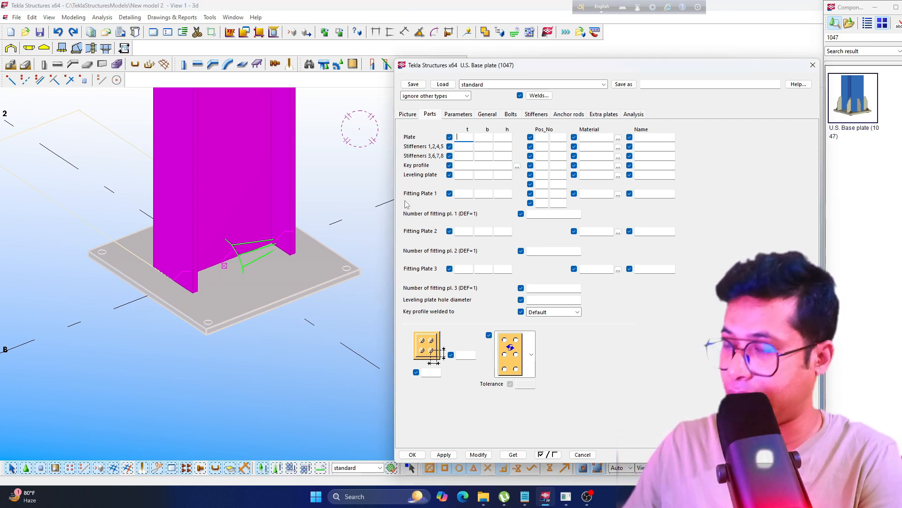
text(20.00)
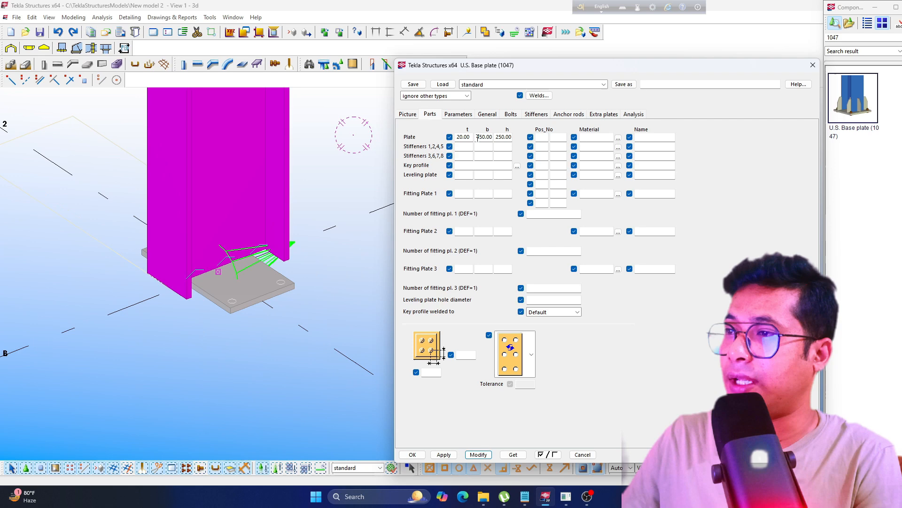
double_click(484, 137)
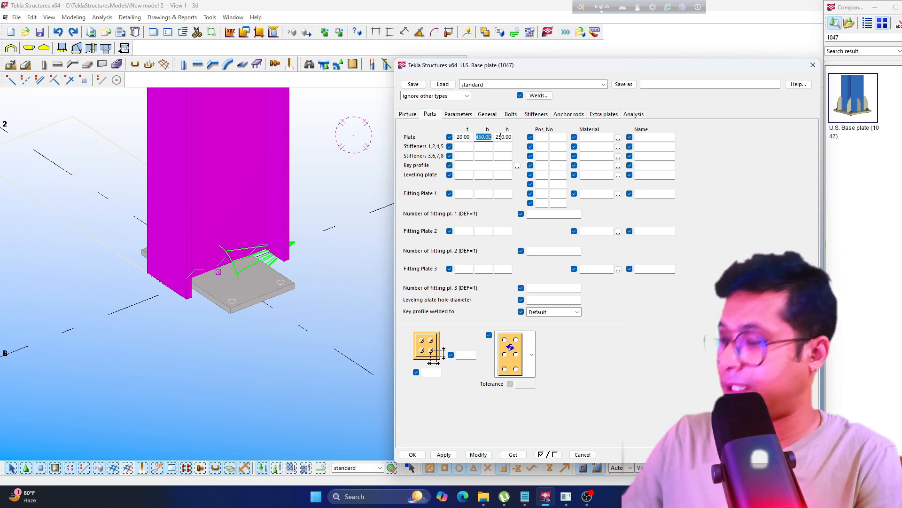
text(250)
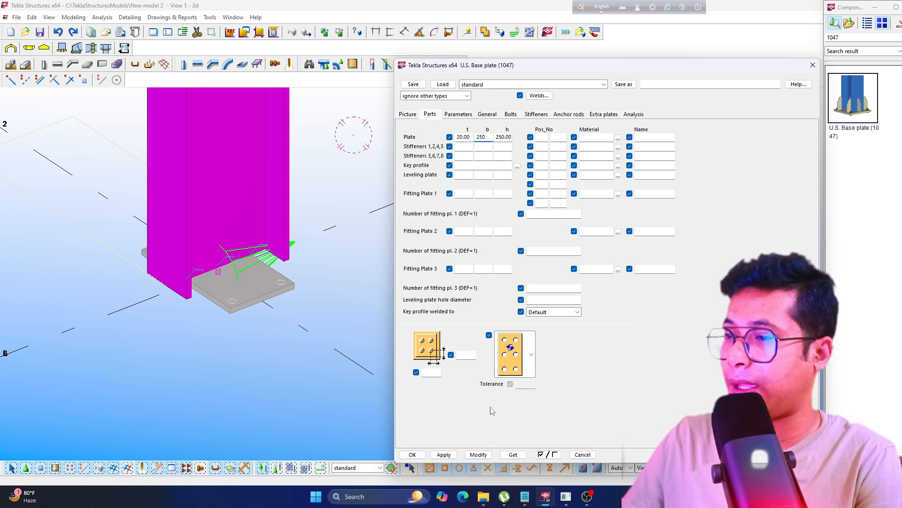
click(479, 455)
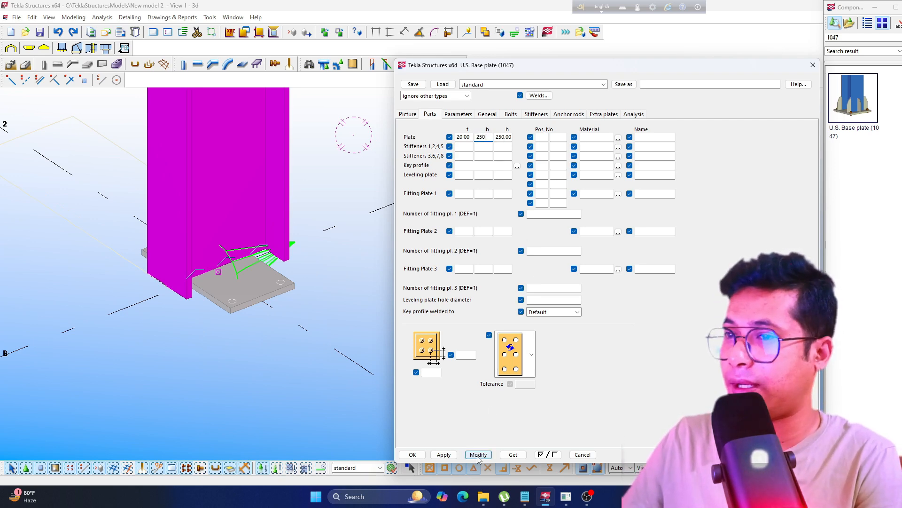
double_click(498, 137)
text(450)
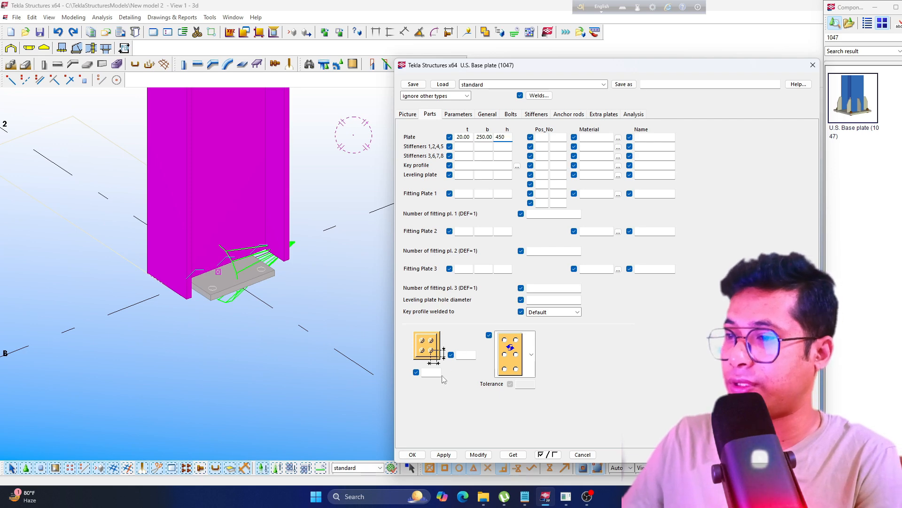
click(478, 454)
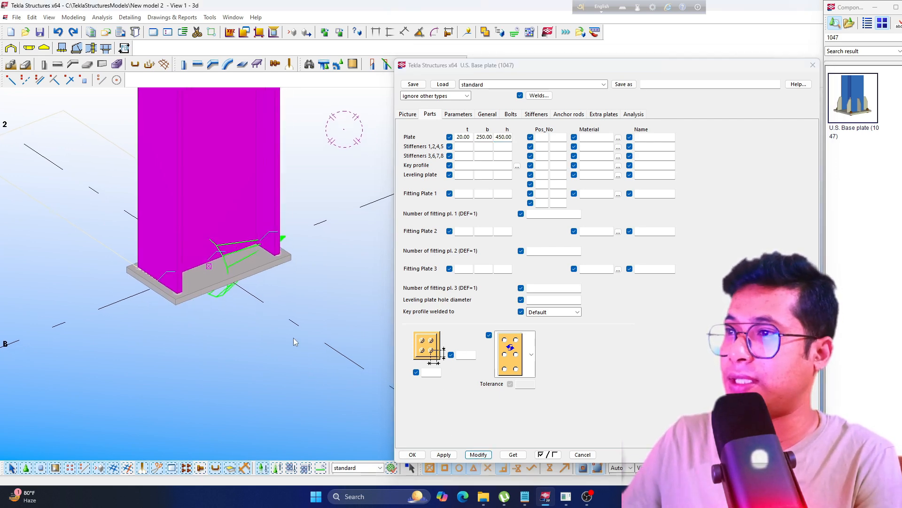
Step: Set the bolt size of the base plate component to 30
scroll(261, 297, up, 3)
scroll(232, 292, down, 4)
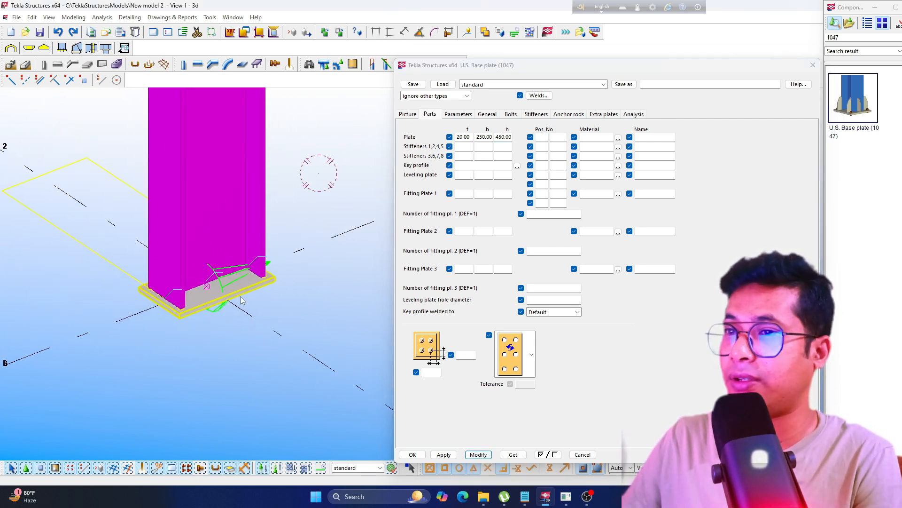
scroll(232, 306, up, 3)
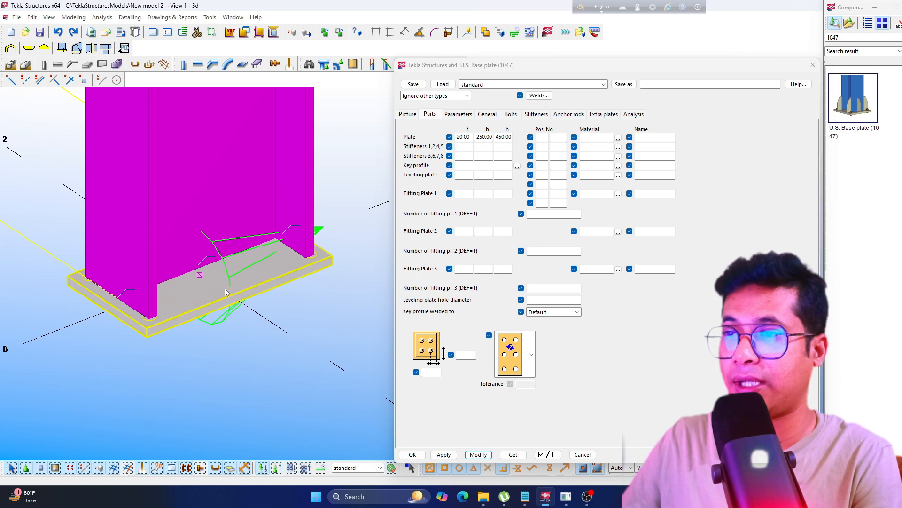
ctrl+middle_drag(225, 289, 224, 300)
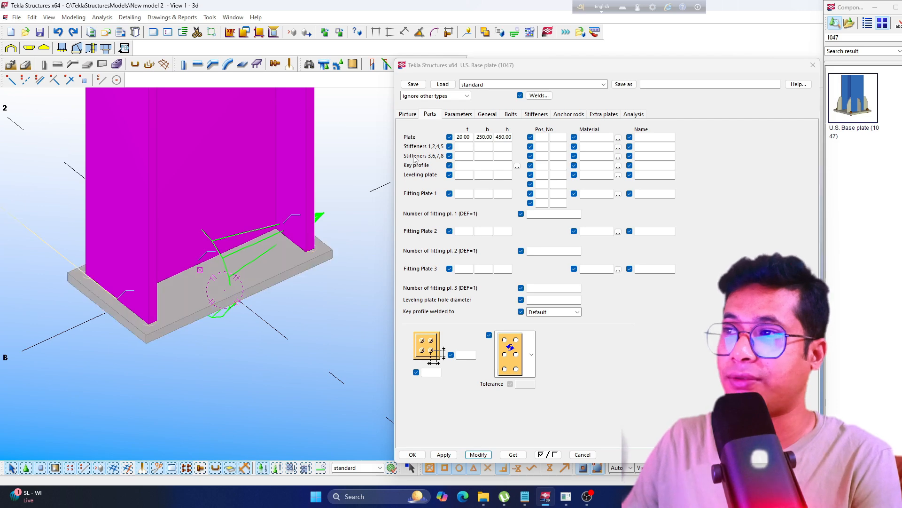
click(510, 115)
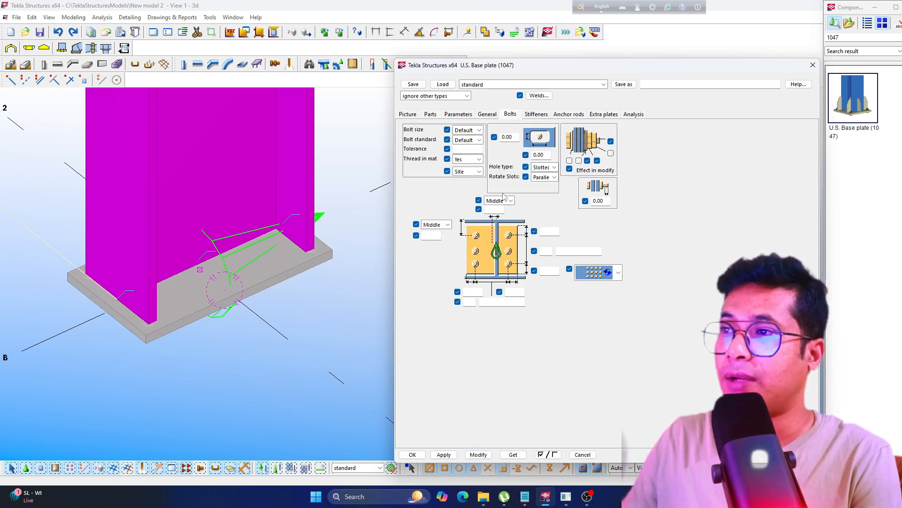
scroll(190, 288, up, 2)
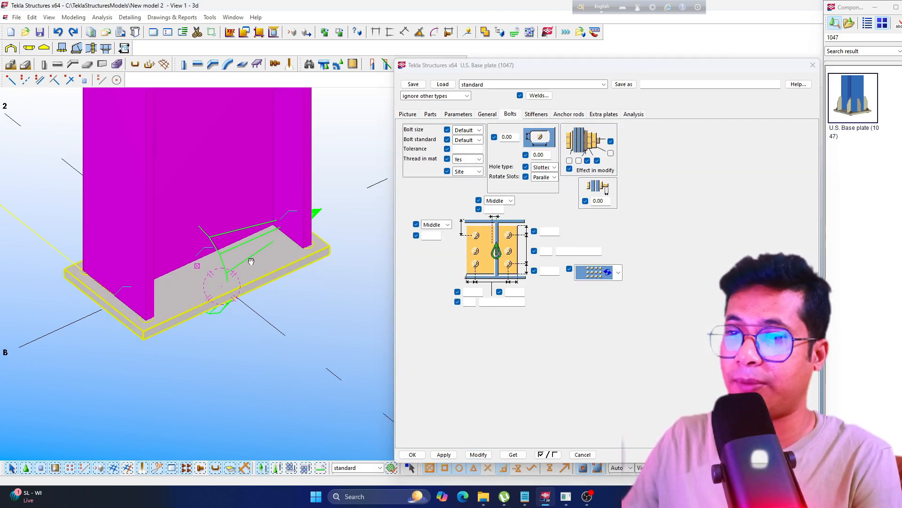
middle_drag(211, 284, 207, 273)
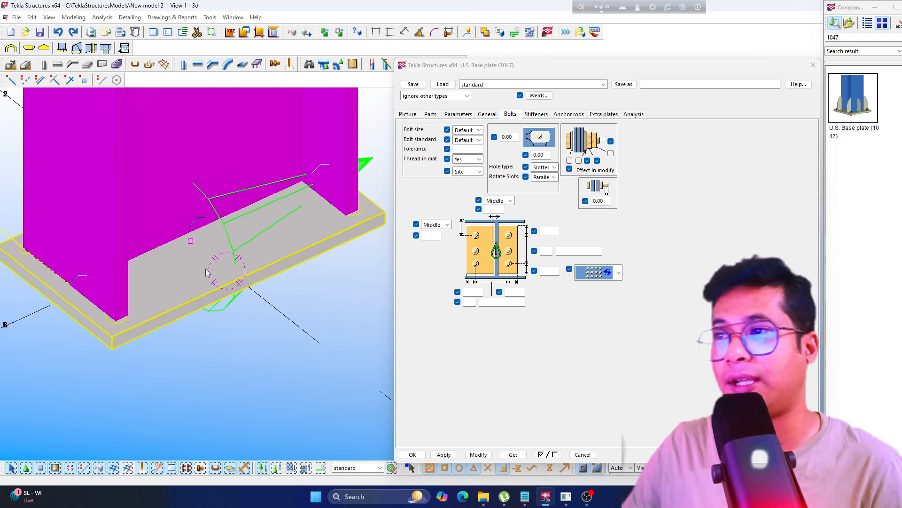
click(480, 130)
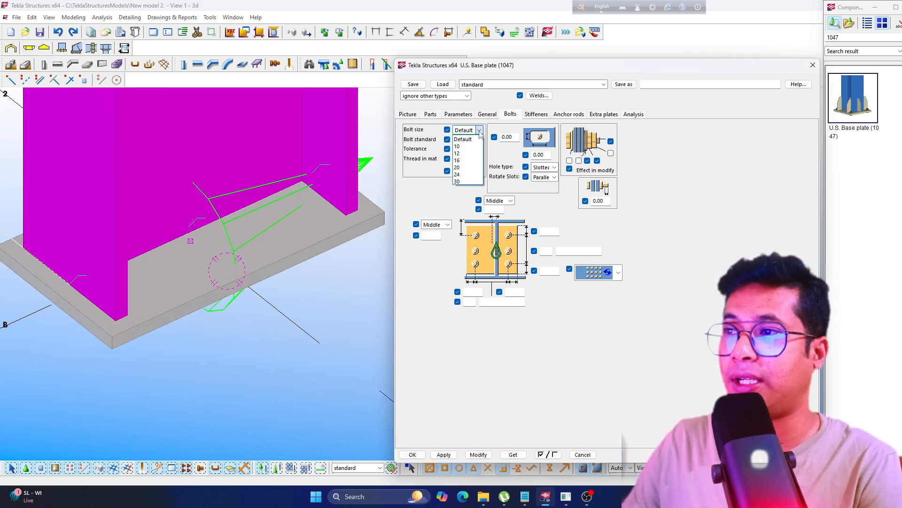
click(462, 182)
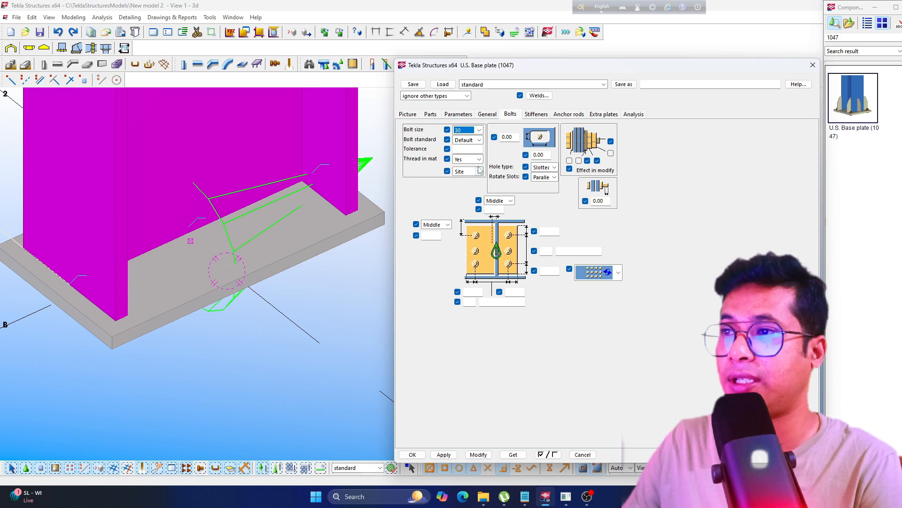
Step: Set the bolt standard to 8.8XOX and the bolt tolerance to 5, and modify the base plate component
click(480, 141)
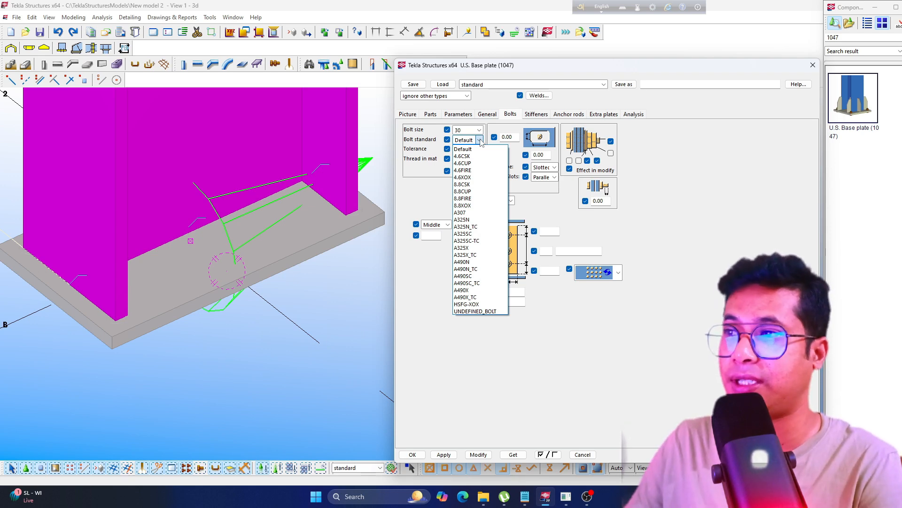
click(470, 206)
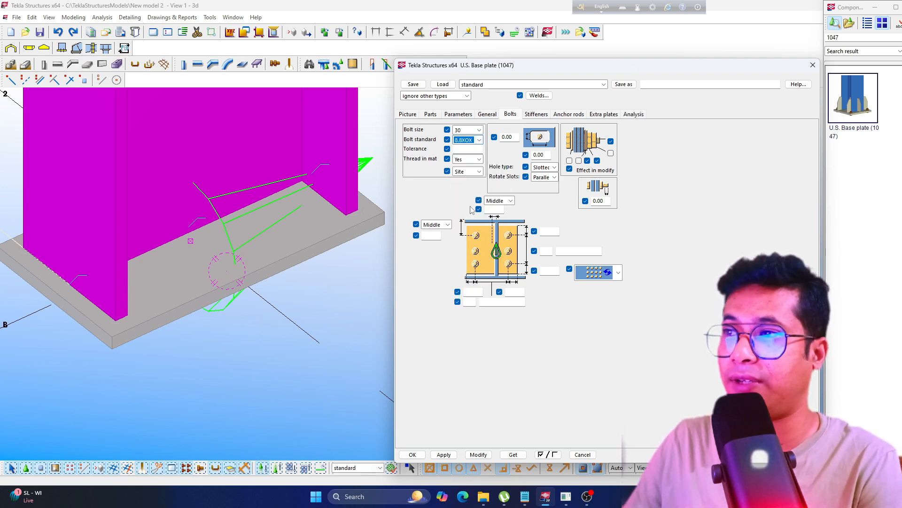
click(462, 150)
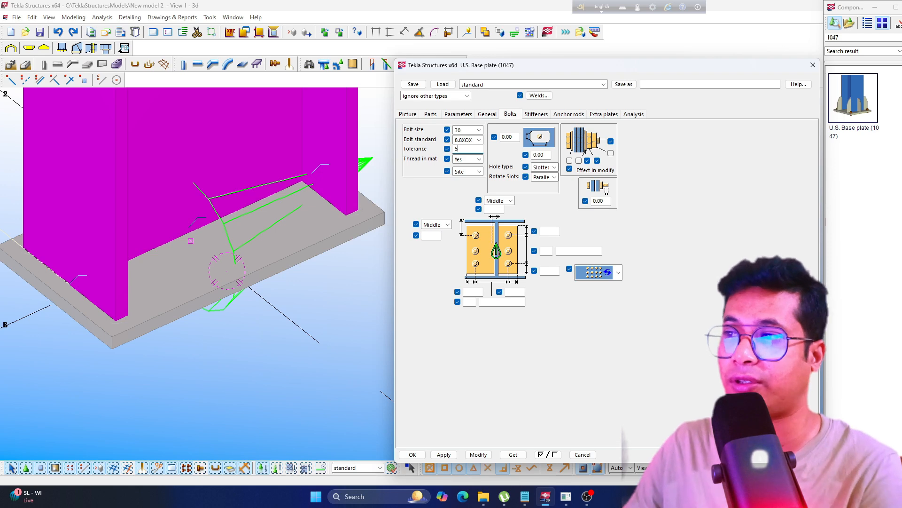
click(479, 455)
click(209, 261)
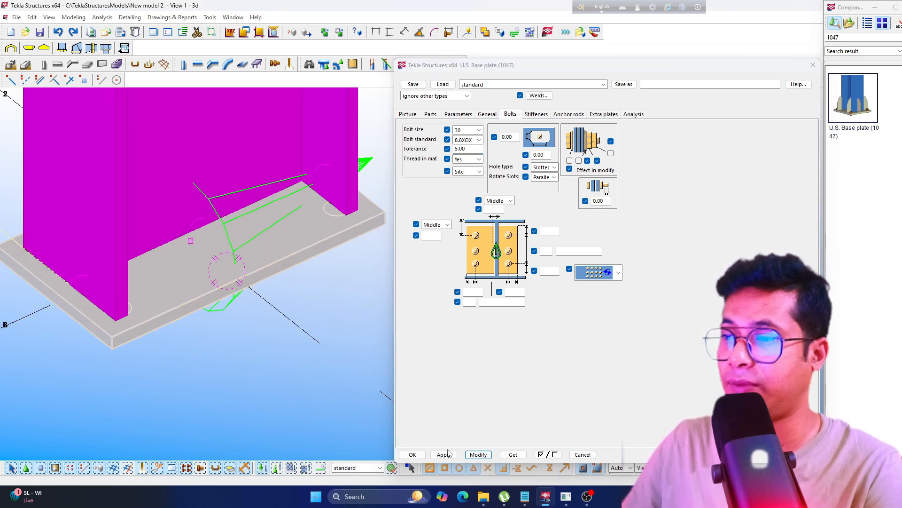
click(474, 454)
scroll(261, 327, down, 1)
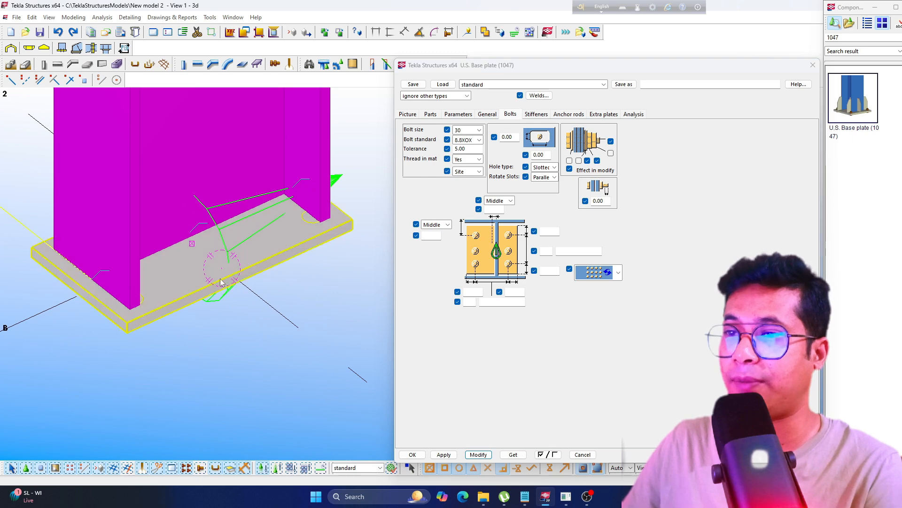
scroll(275, 313, up, 2)
Step: Set 2 bolts with 200 mm spacing along the base plate's long direction and modify the component
click(548, 251)
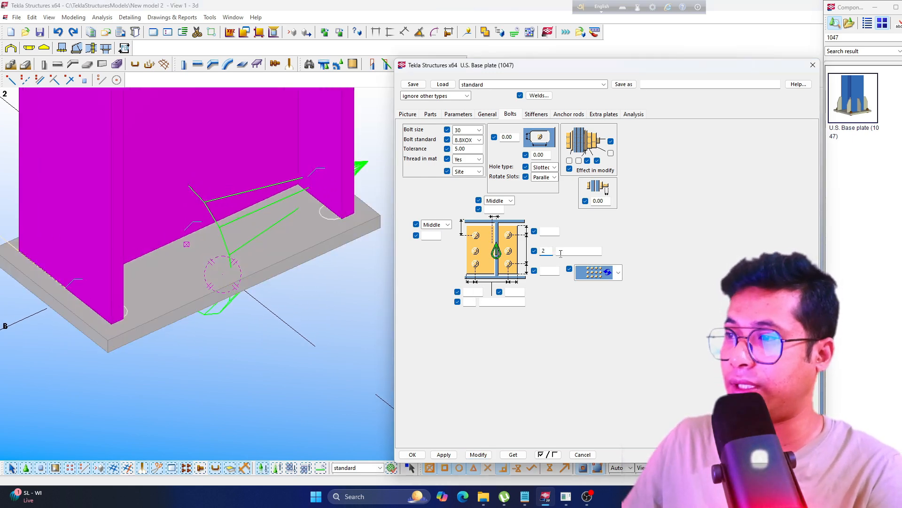
click(582, 252)
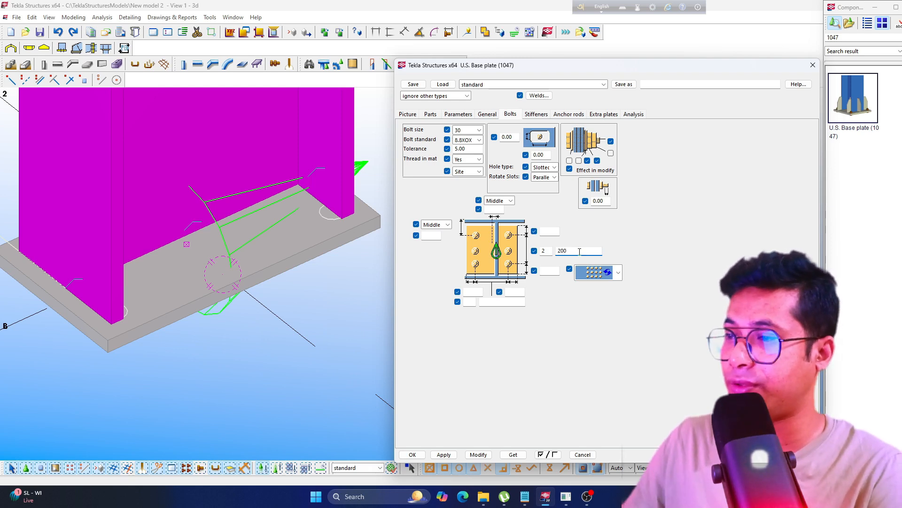
click(479, 454)
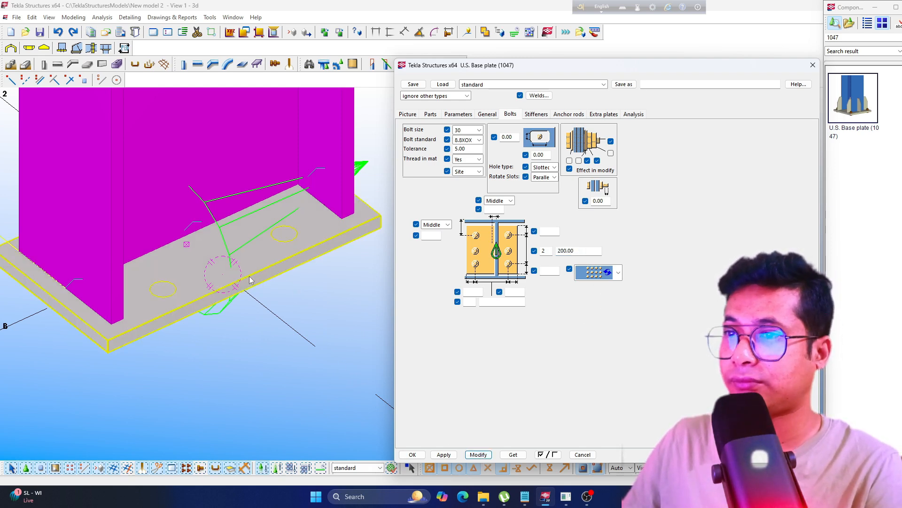
scroll(225, 268, up, 3)
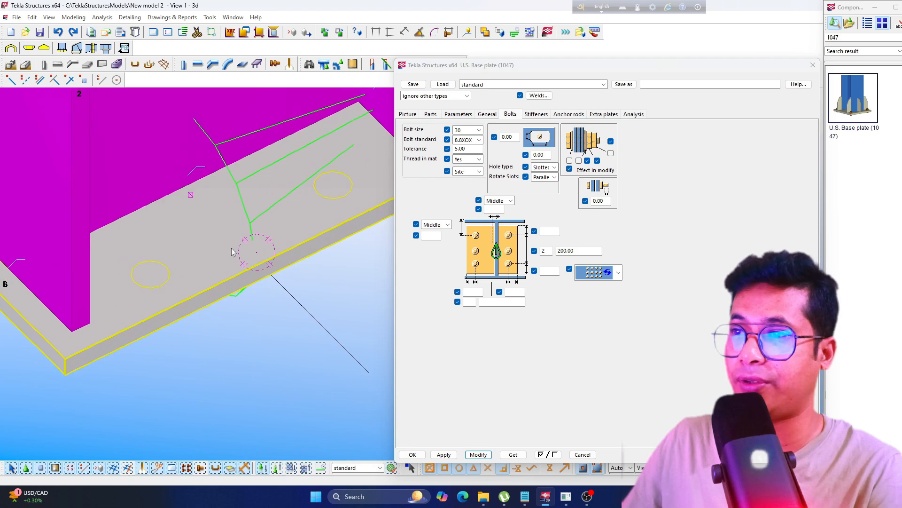
scroll(231, 249, down, 2)
middle_drag(232, 247, 231, 257)
Step: Set 2 bolts with 150 mm spacing across the column web and modify the component
click(471, 302)
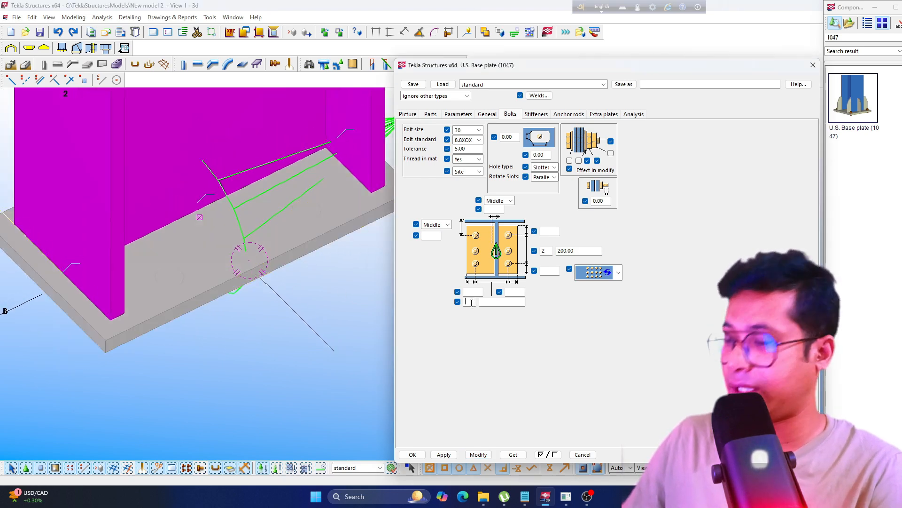
click(499, 302)
text(150)
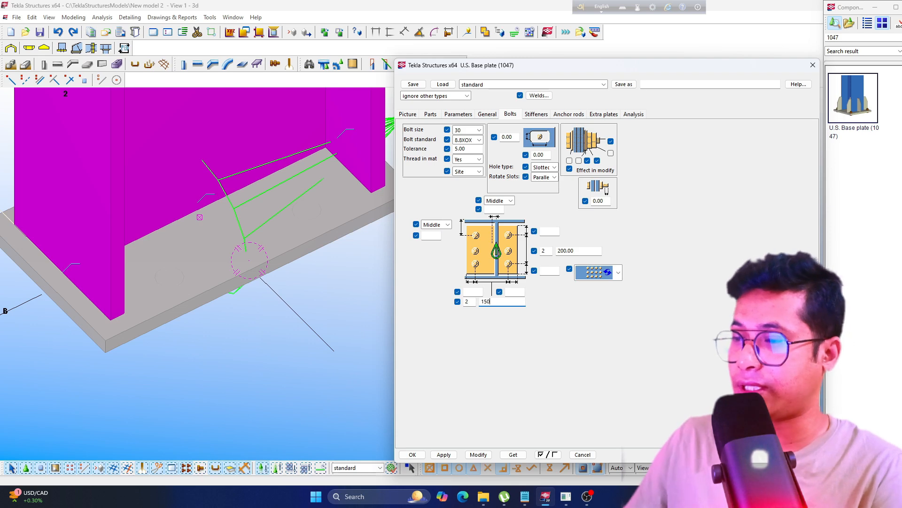
click(479, 455)
Step: Examine the bolt hole layout on the base plate around the column from several angles
scroll(254, 334, down, 2)
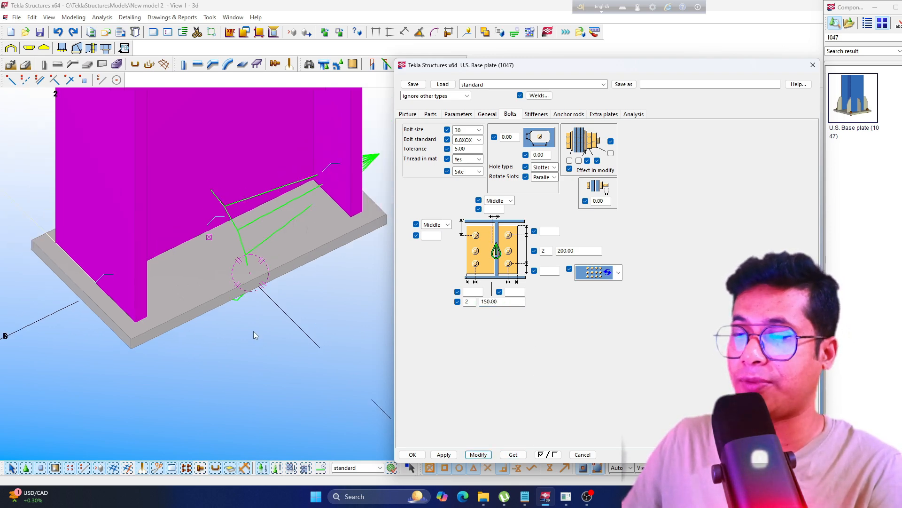
mouse_move(216, 294)
ctrl+middle_down()
mouse_move(412, 305)
mouse_move(216, 294)
ctrl+middle_up()
scroll(211, 291, up, 2)
middle_drag(332, 230, 307, 244)
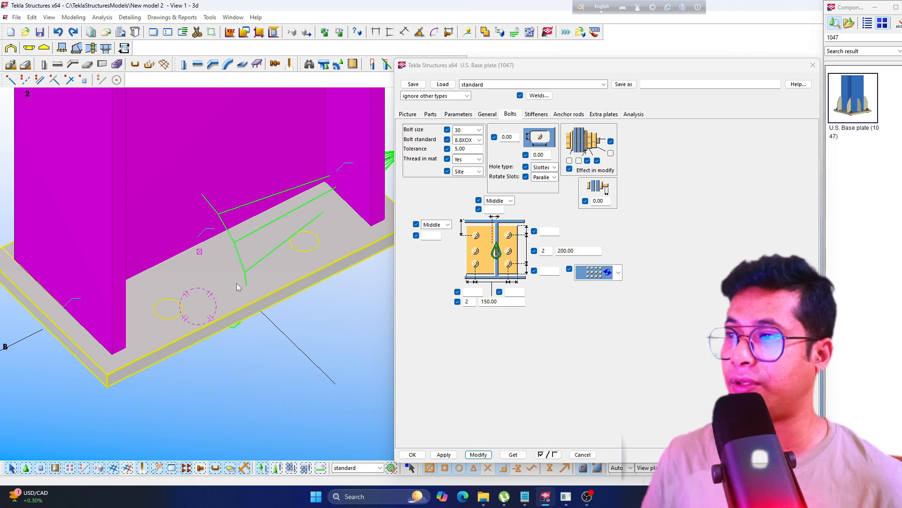
scroll(236, 283, down, 3)
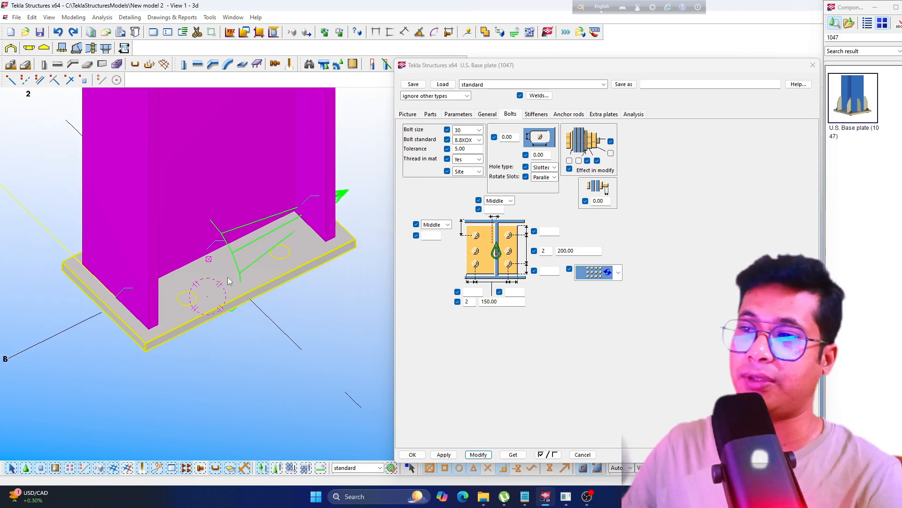
ctrl+middle_drag(228, 277, 249, 285)
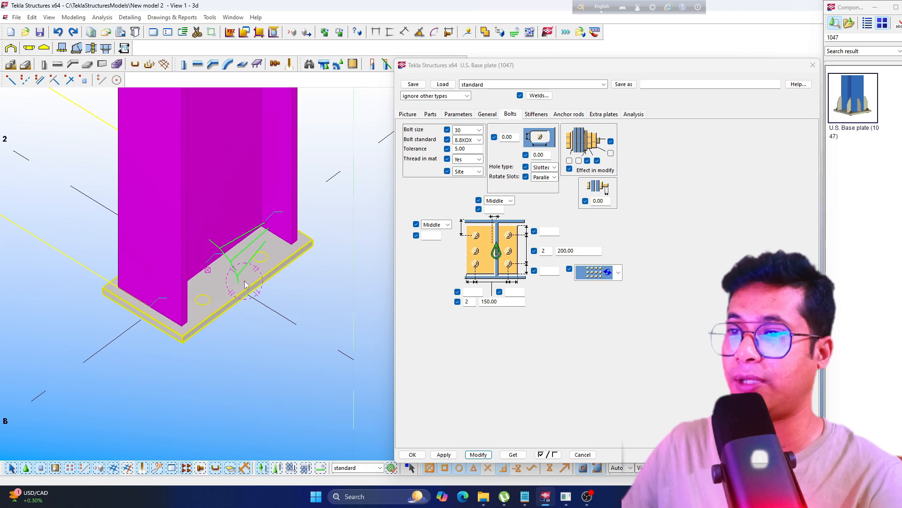
scroll(196, 303, up, 4)
middle_drag(200, 322, 170, 307)
key(v)
click(163, 320)
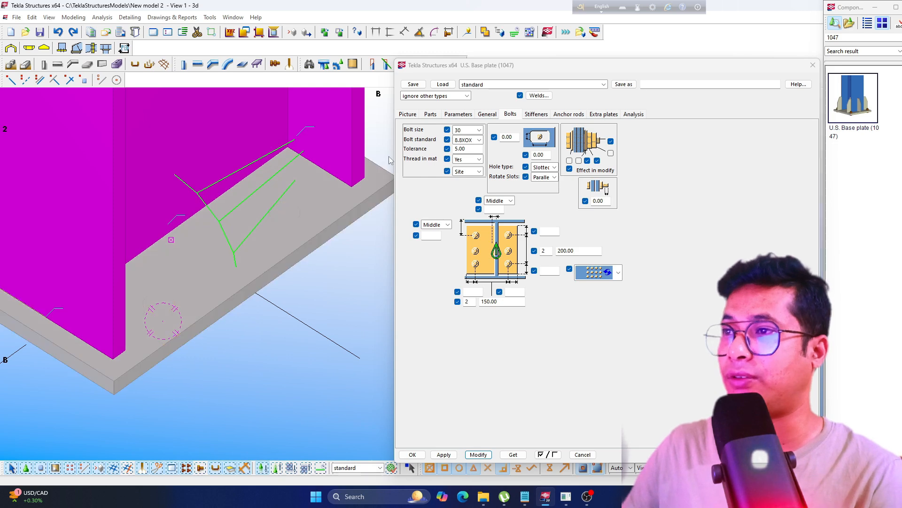
Step: Open the profile catalog for the anchor rod profile and filter it by d*
click(566, 118)
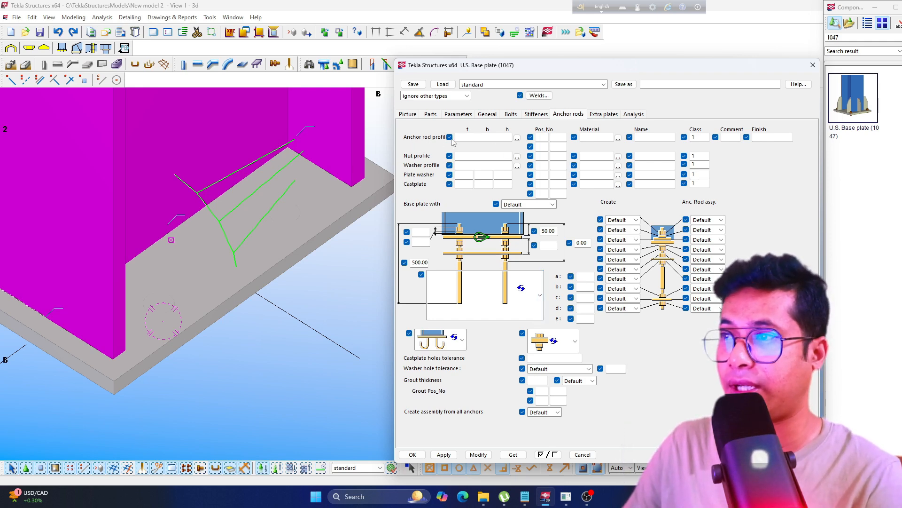
click(517, 137)
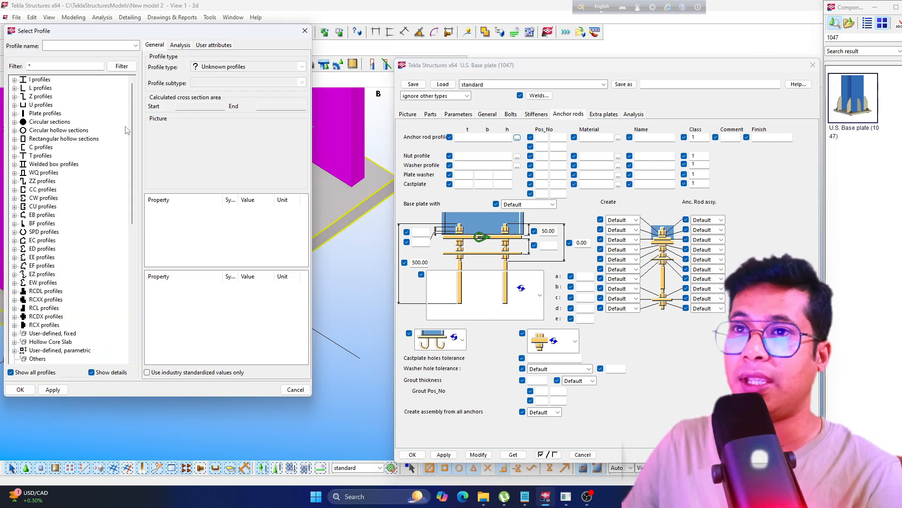
click(28, 66)
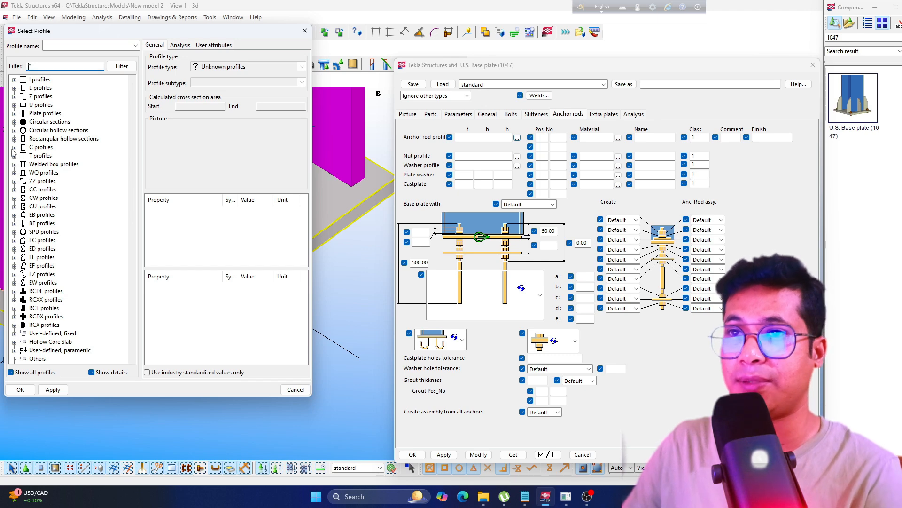
text(r)
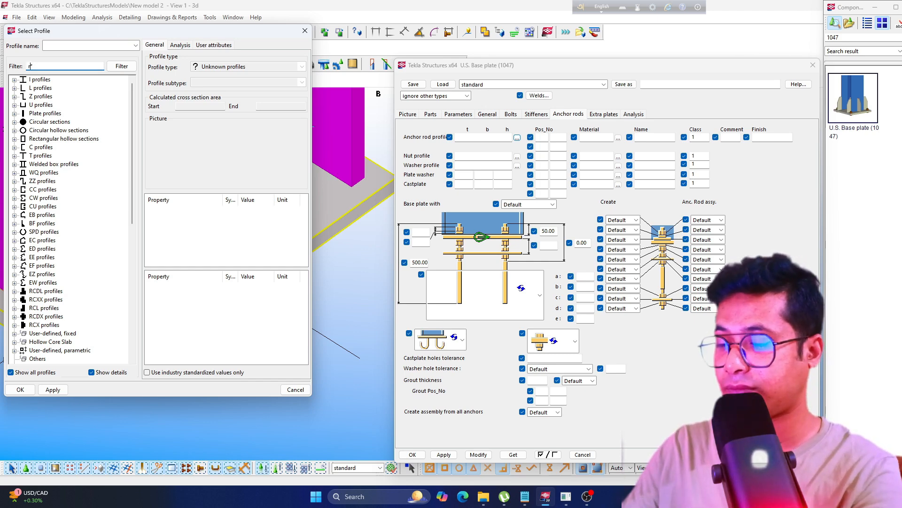
text(o*)
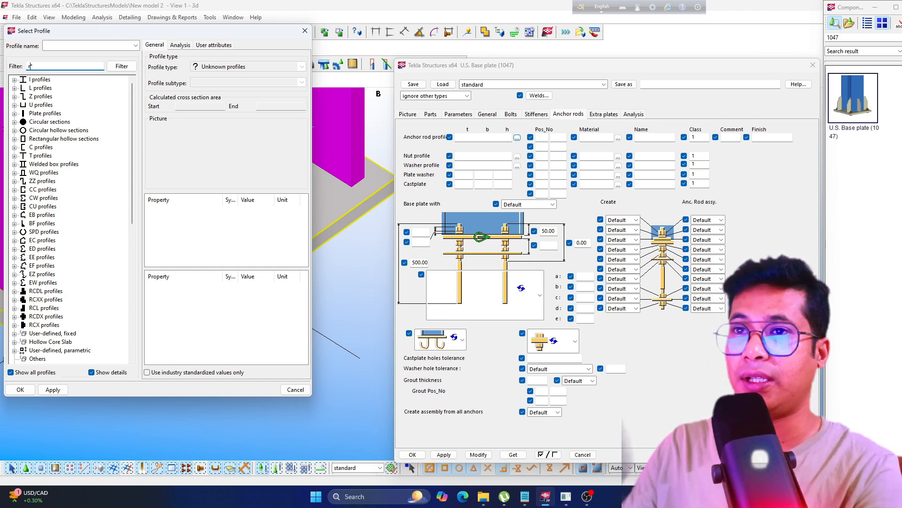
text(d*)
key(Return)
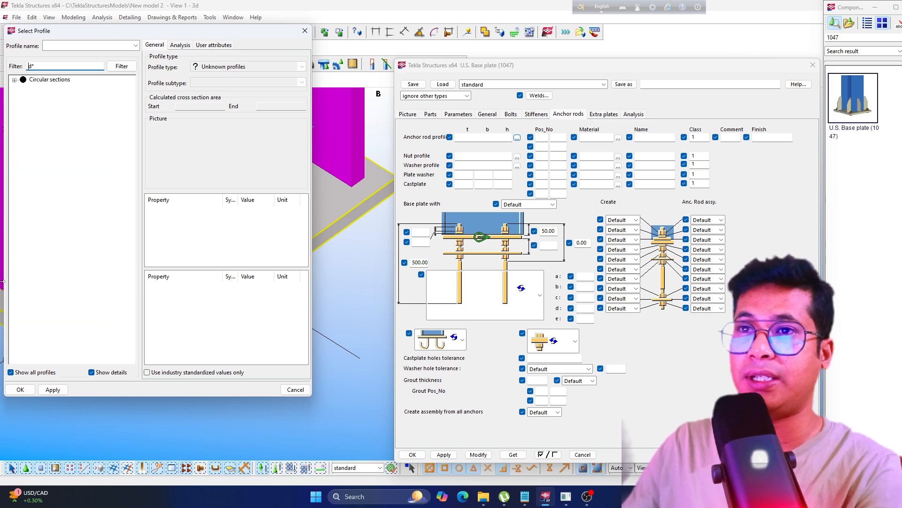
Step: Assign the circular section D with a 30 mm diameter as the anchor rod profile
click(14, 80)
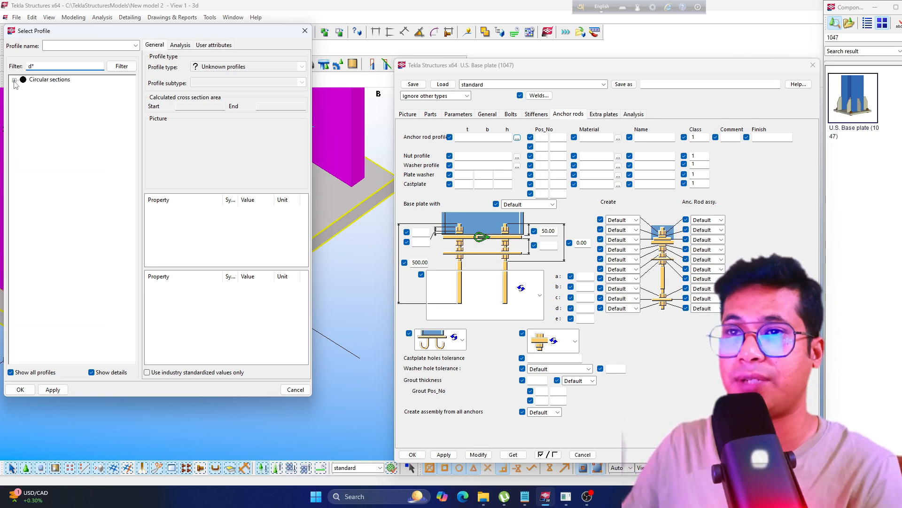
click(40, 88)
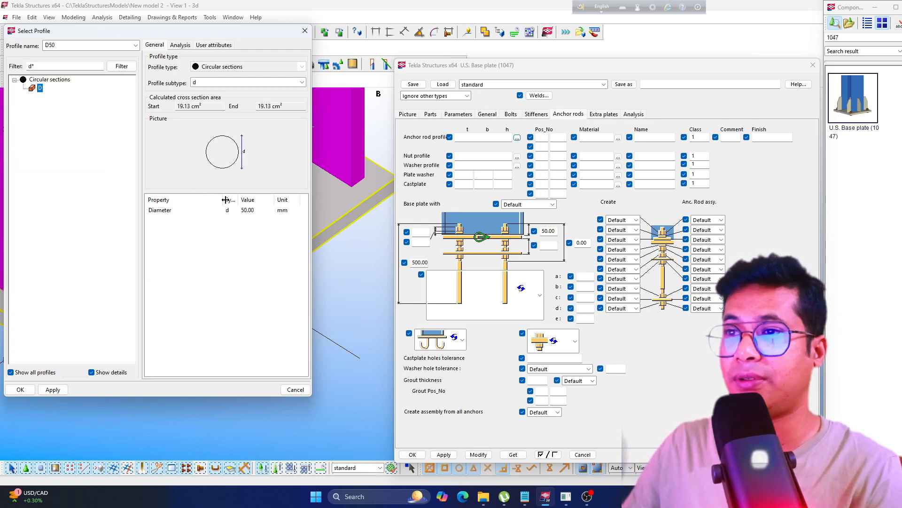
click(249, 210)
text(3)
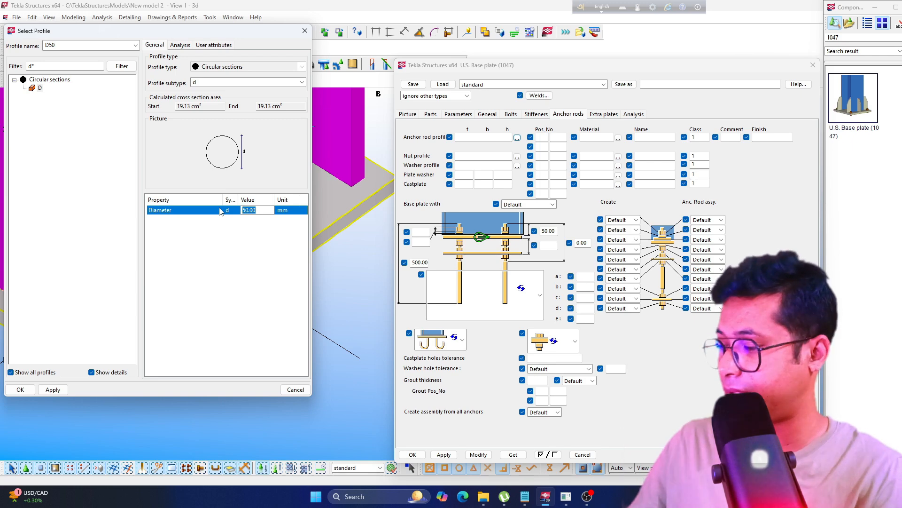
text(0)
click(53, 389)
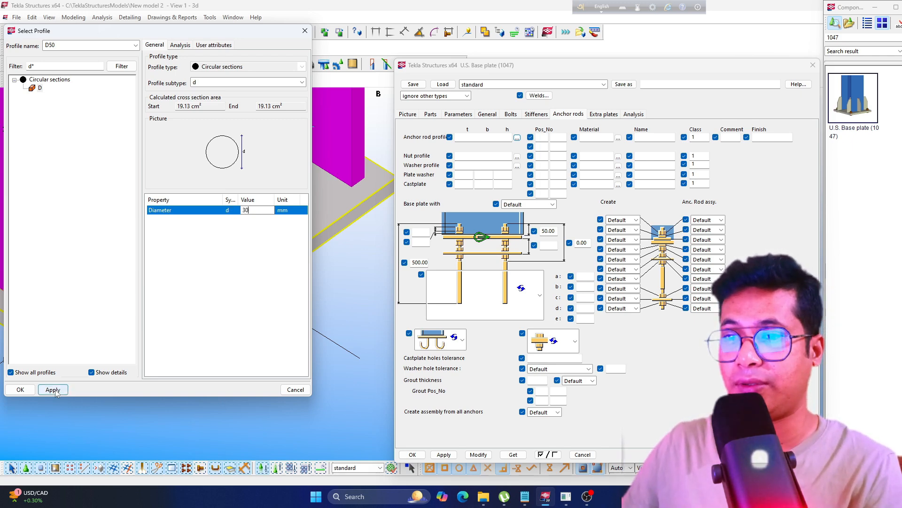
click(20, 390)
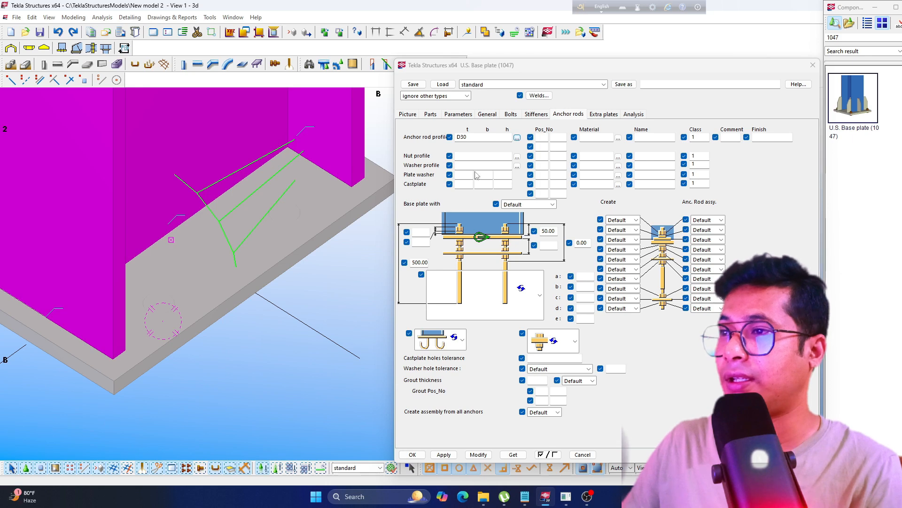
Step: Set the base plate to use anchor rods instead of bolts and modify the component
click(551, 204)
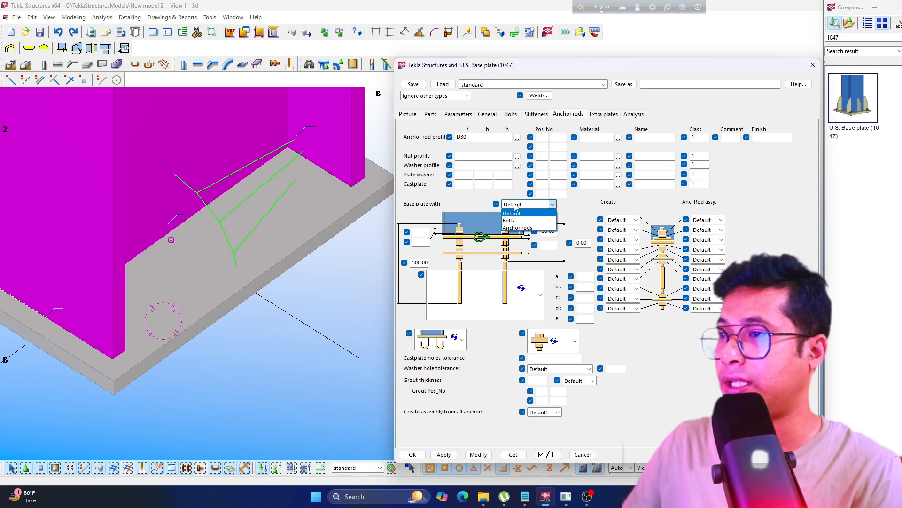
click(517, 228)
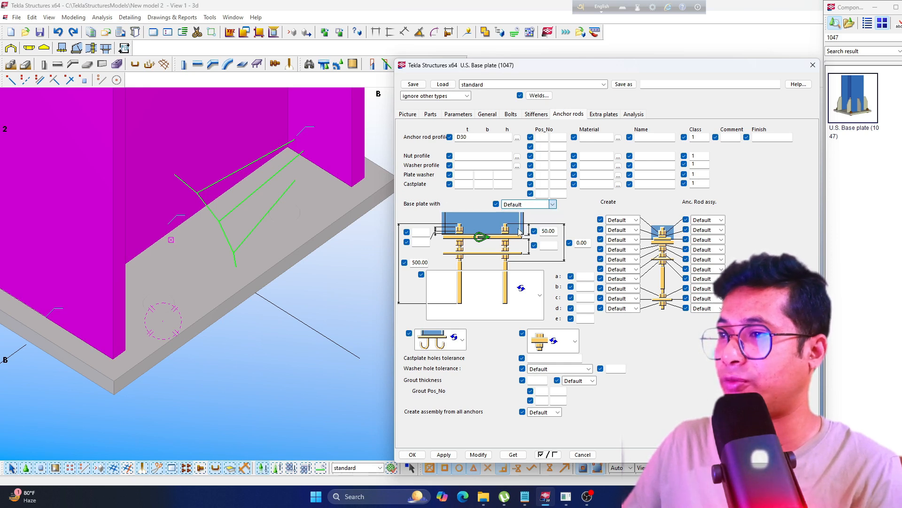
click(479, 454)
scroll(232, 295, down, 3)
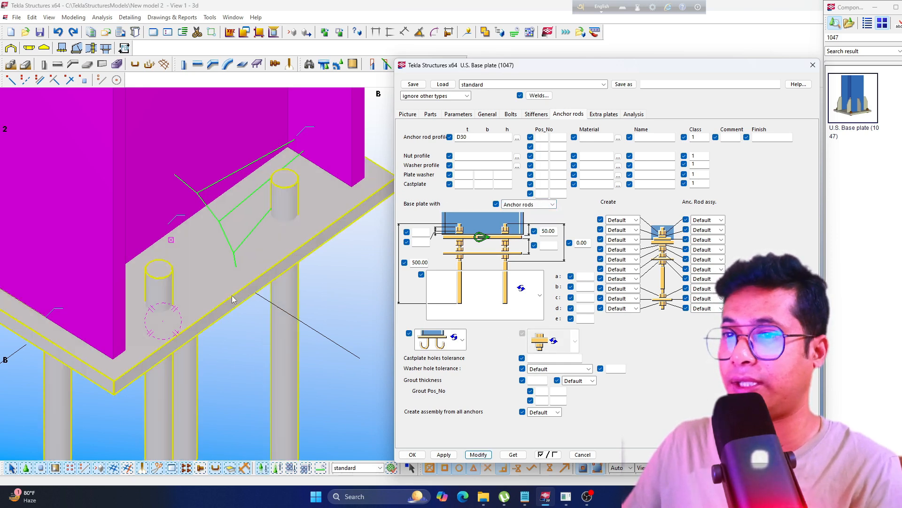
scroll(227, 264, down, 3)
mouse_move(227, 265)
ctrl+middle_down()
mouse_move(216, 258)
mouse_move(206, 268)
mouse_move(214, 256)
ctrl+middle_up()
scroll(214, 256, up, 2)
scroll(216, 252, up, 4)
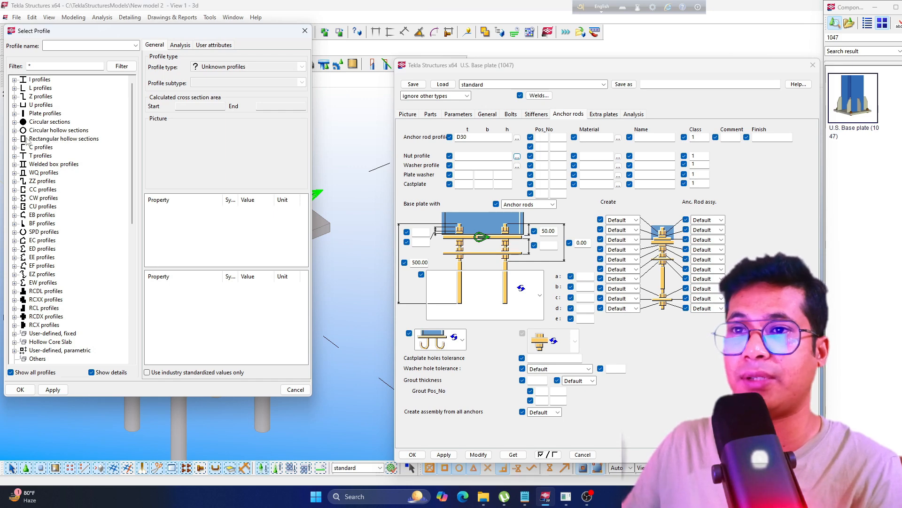
click(15, 122)
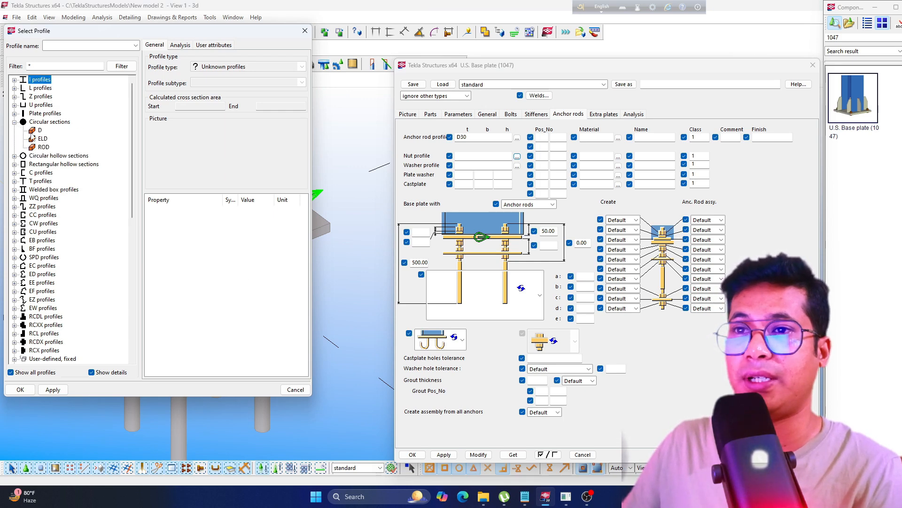
click(43, 146)
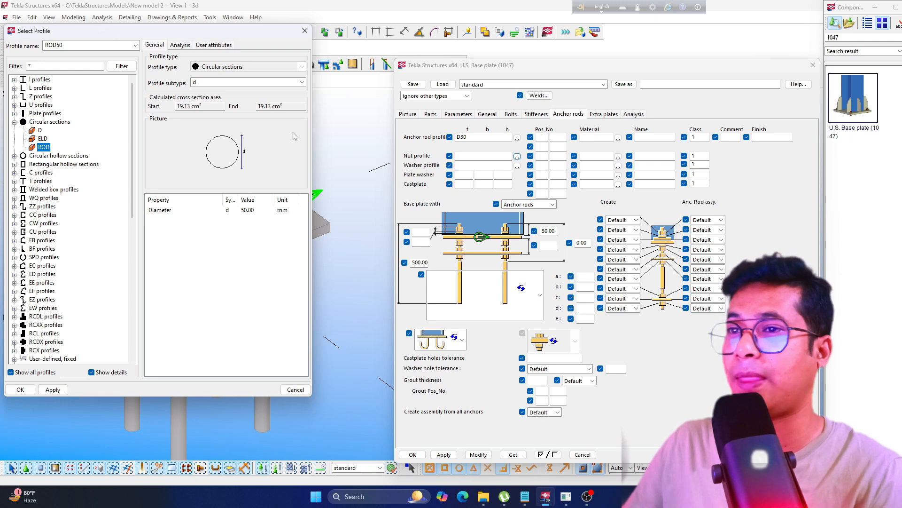
click(305, 31)
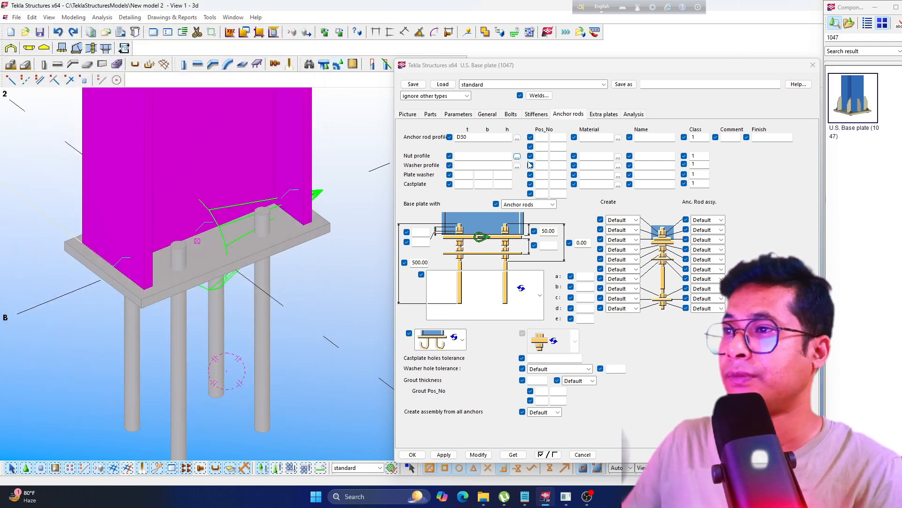
Step: Replace the anchor rod profile with the circular section ROD at a 30 mm diameter
click(517, 137)
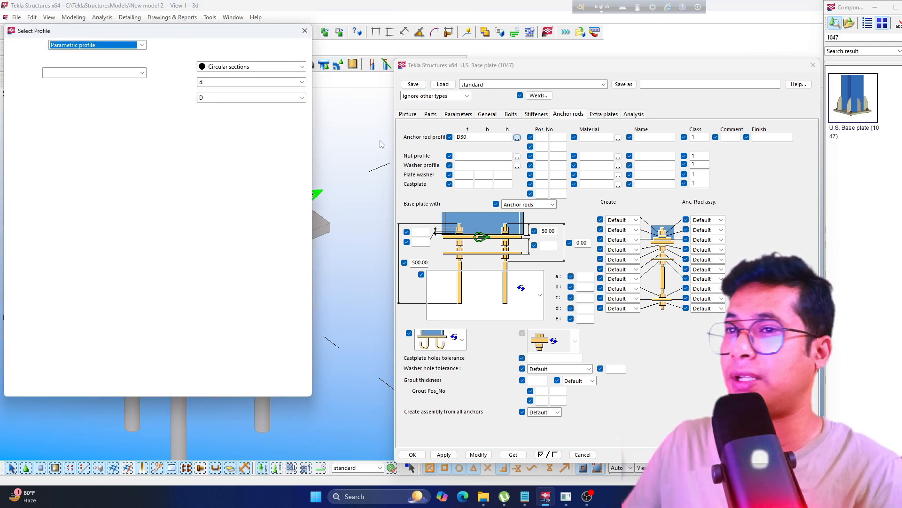
click(43, 148)
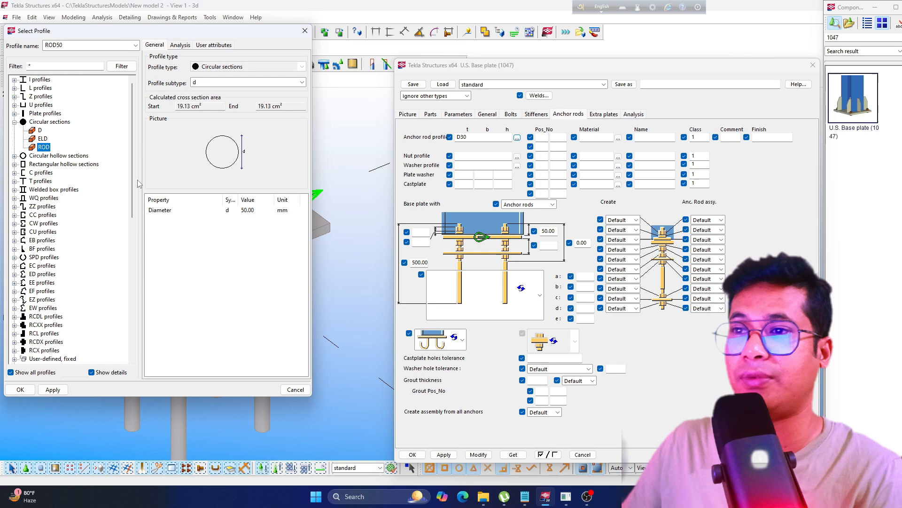
click(253, 215)
click(249, 210)
text(30)
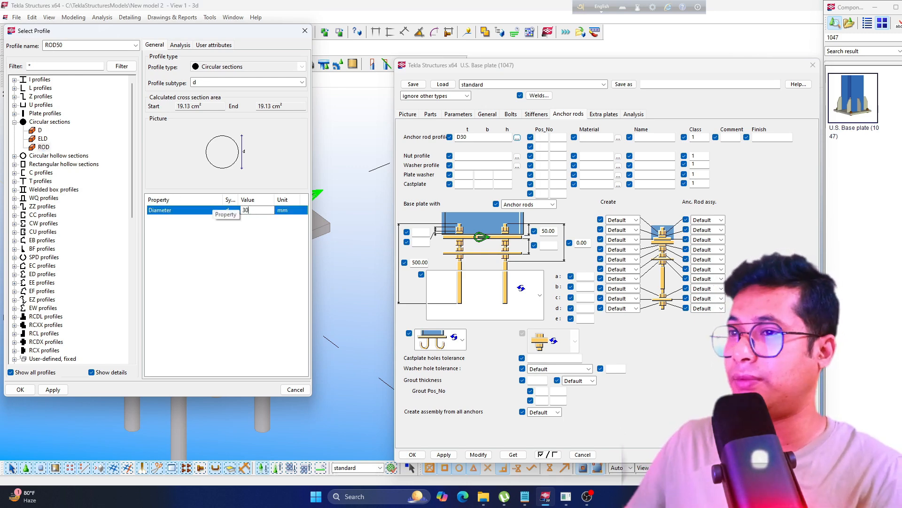
click(26, 390)
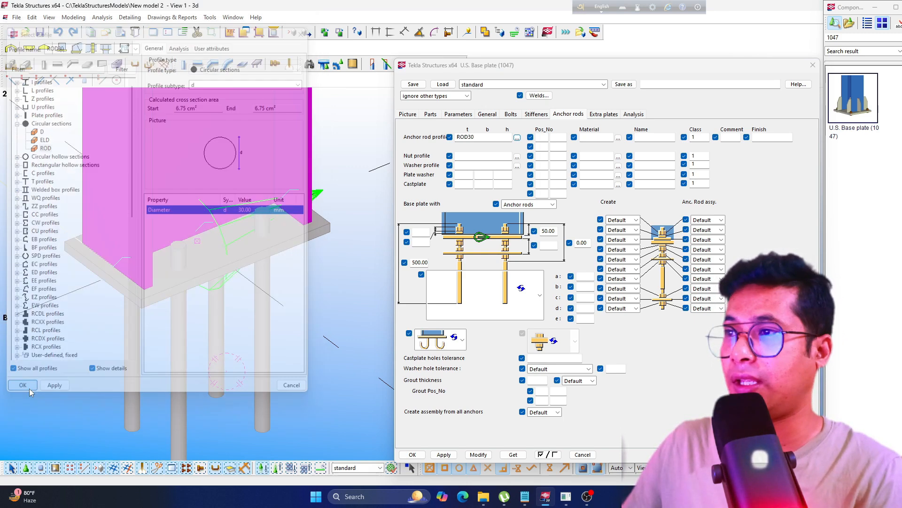
Step: Assign the circular section D with a 45 mm diameter as the nut profile
click(517, 157)
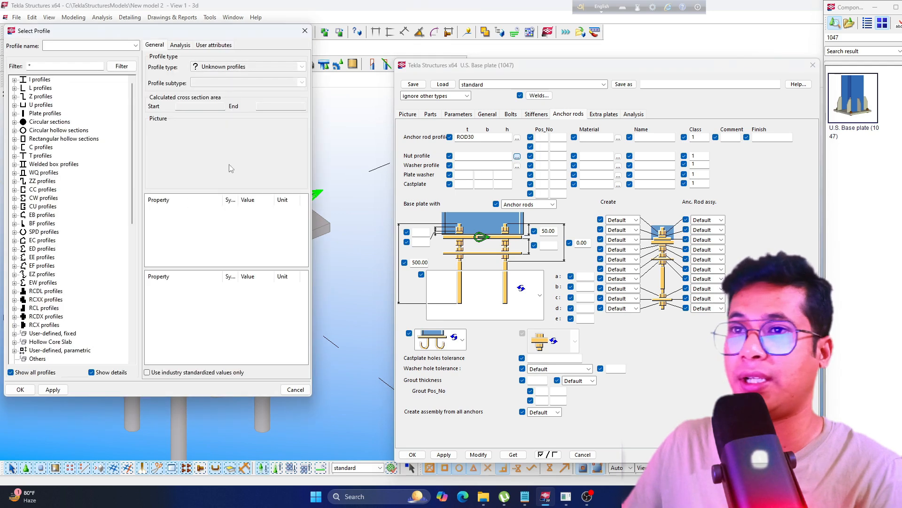
click(14, 121)
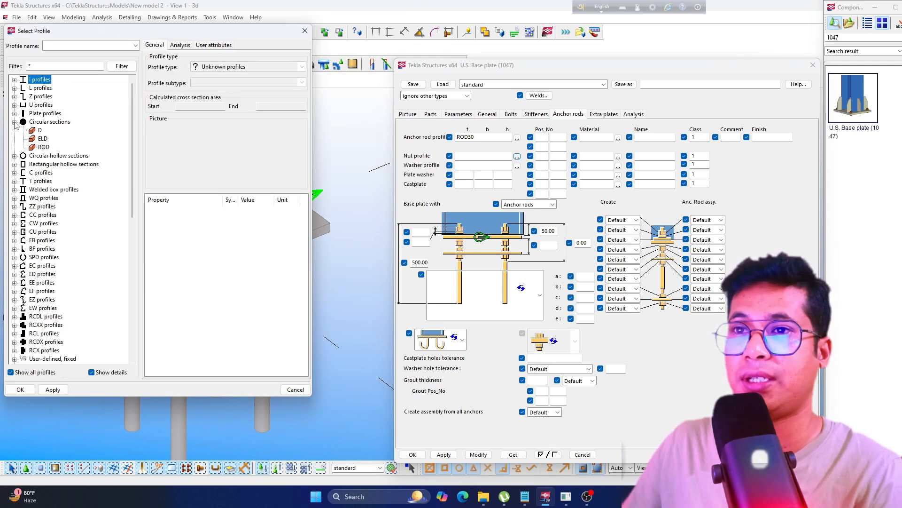
click(41, 130)
double_click(246, 211)
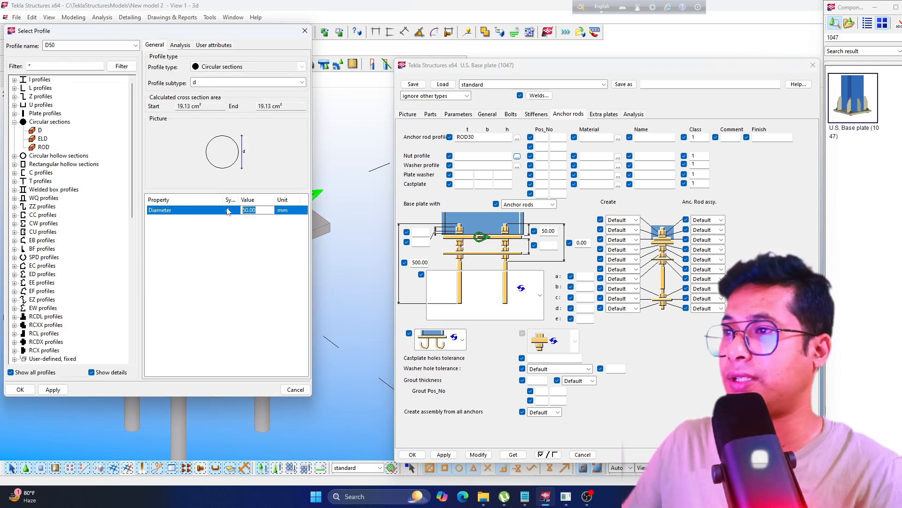
text(45)
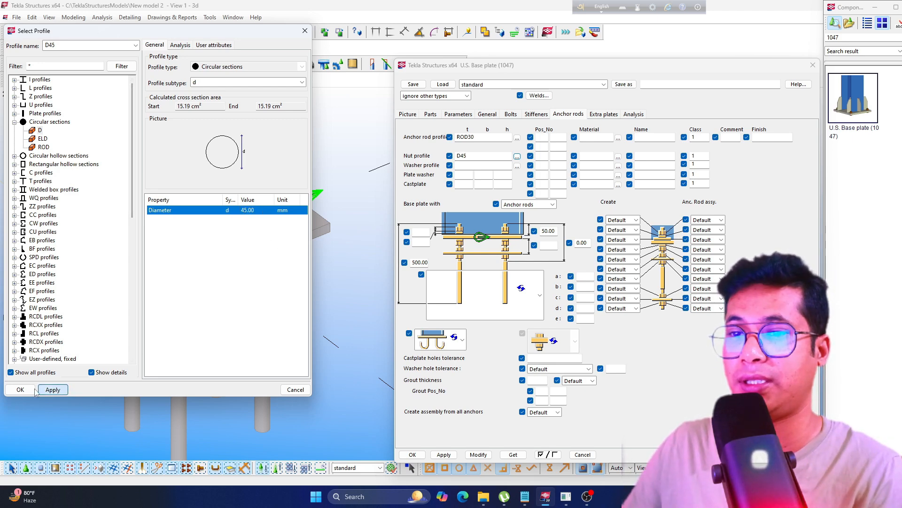
click(20, 389)
Step: Assign the circular section D with a 55 mm diameter as the washer profile and modify the component
click(517, 166)
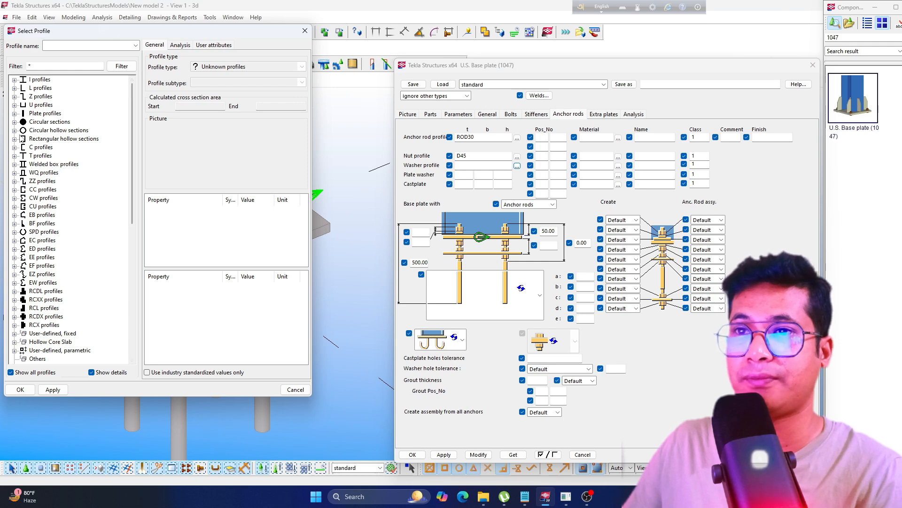
click(14, 122)
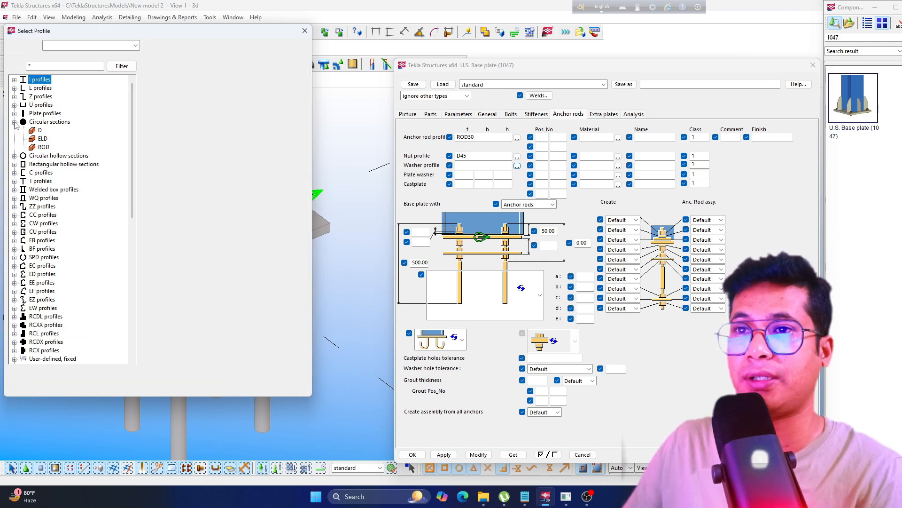
click(40, 130)
double_click(254, 210)
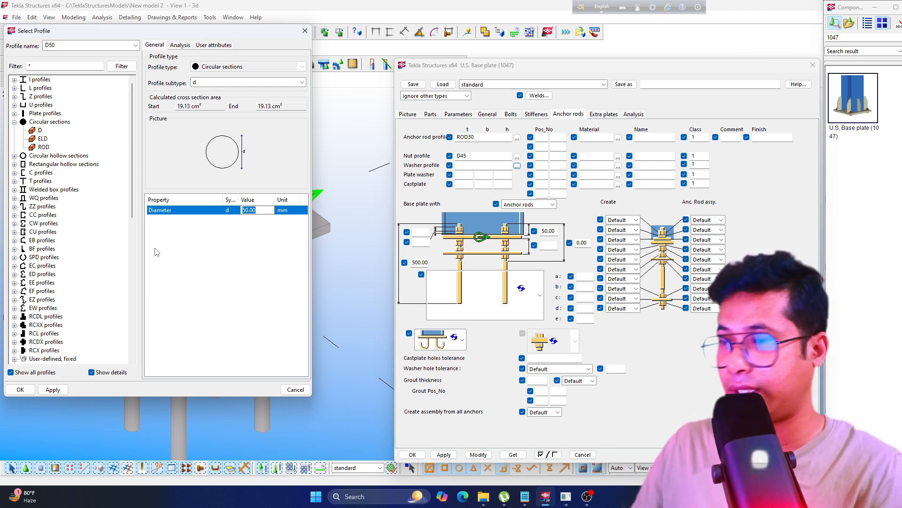
text(55)
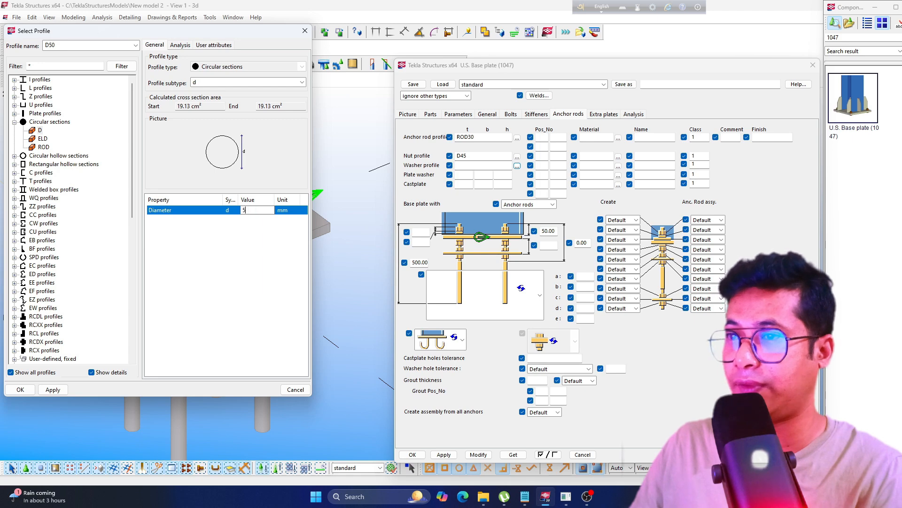
click(20, 389)
click(478, 454)
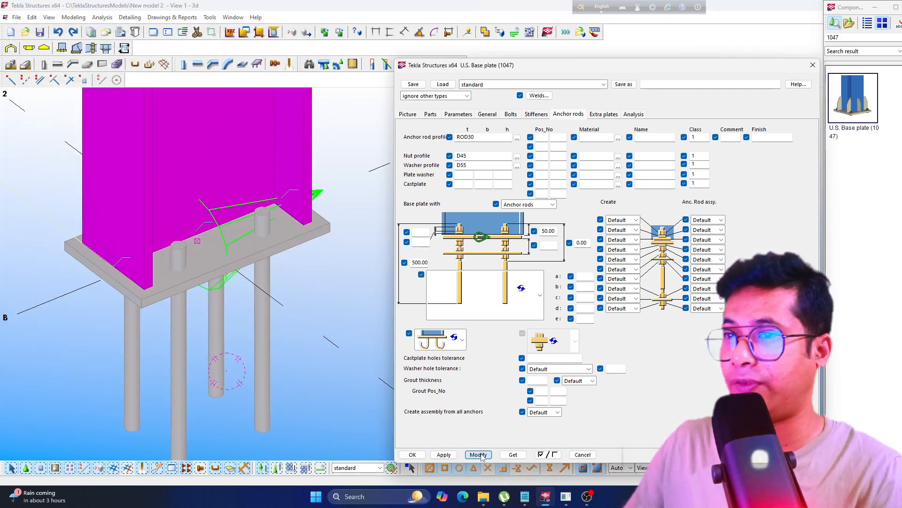
scroll(188, 277, up, 4)
middle_drag(170, 240, 189, 250)
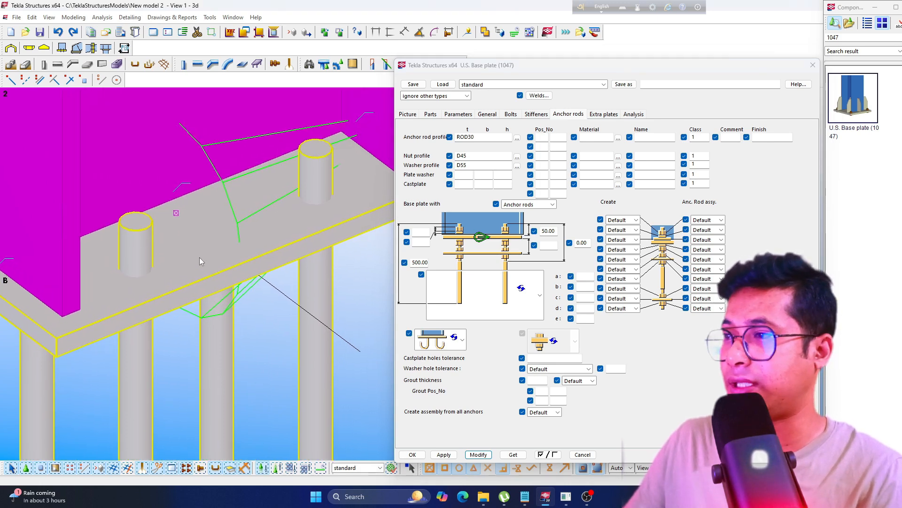
Step: Try setting creation of the two uppermost anchor rod fittings to No
click(637, 220)
click(619, 240)
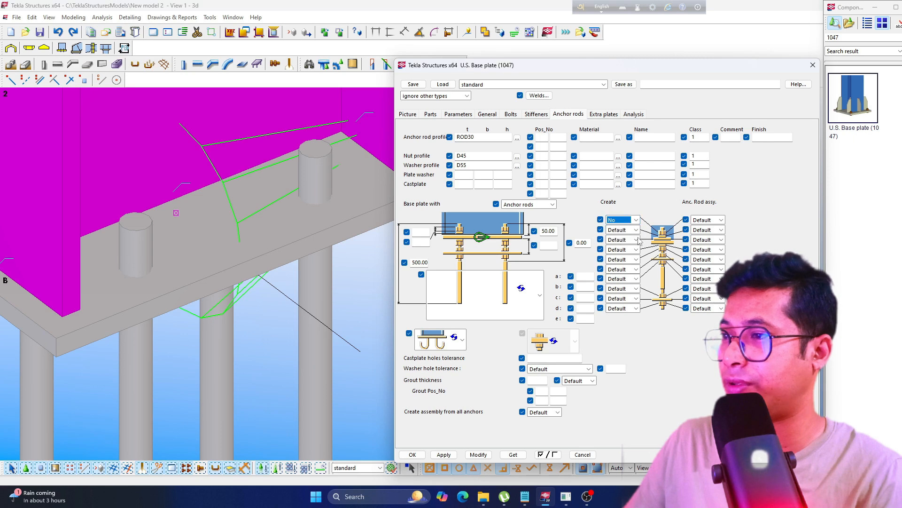
click(636, 230)
click(611, 245)
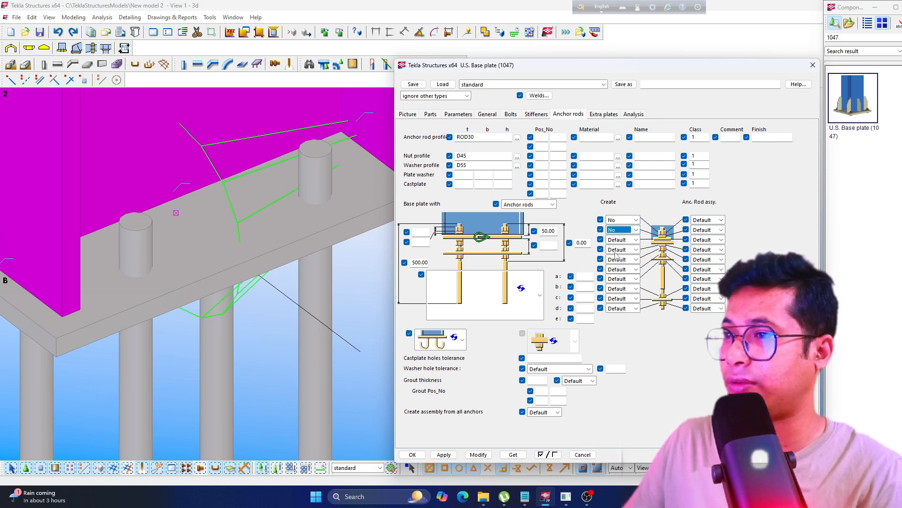
Step: Set the nut thickness to 30 mm and the washer thickness to 5 mm, and modify the component
click(417, 232)
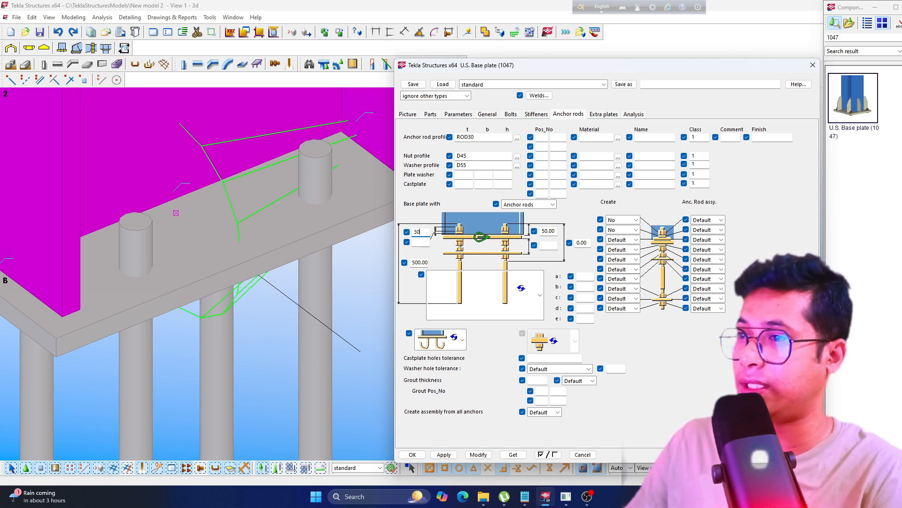
text(30)
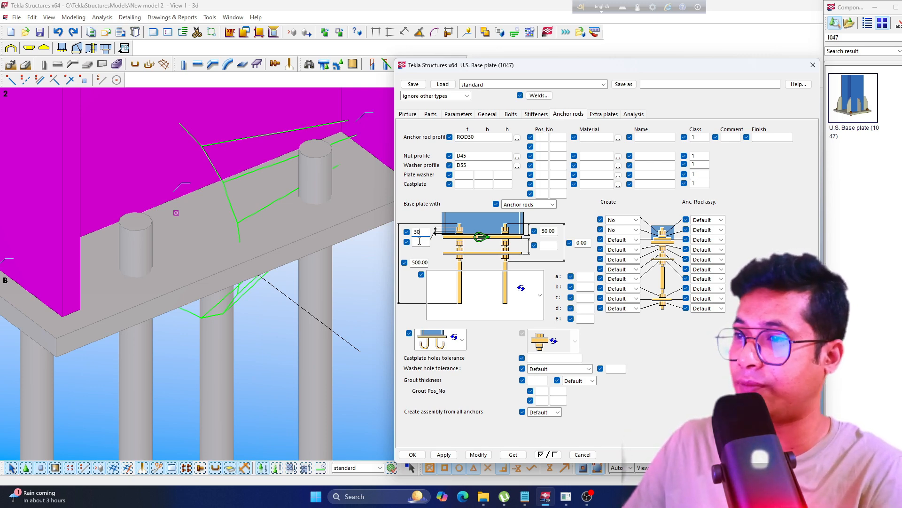
click(420, 241)
text(5)
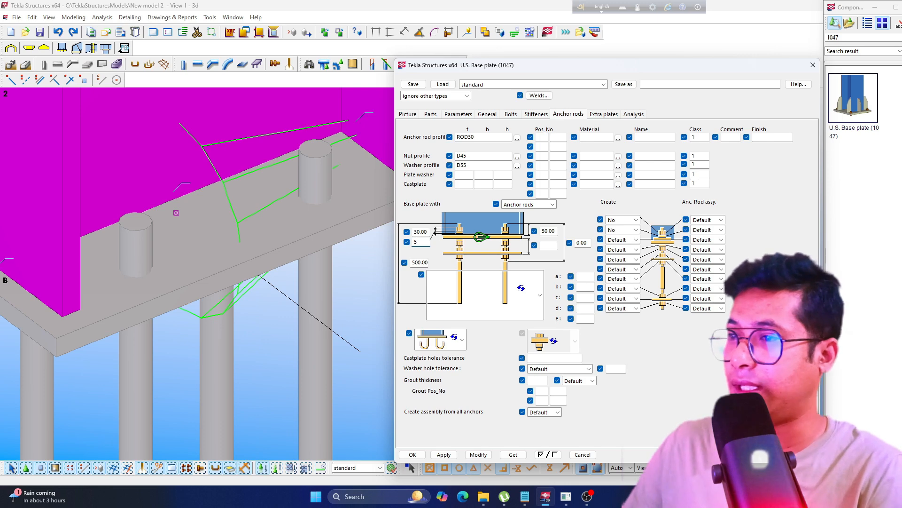
click(481, 455)
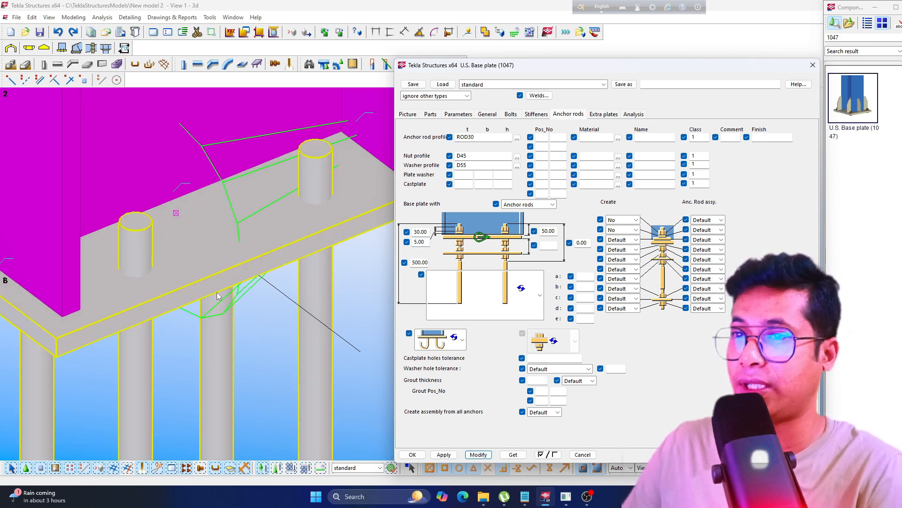
click(482, 456)
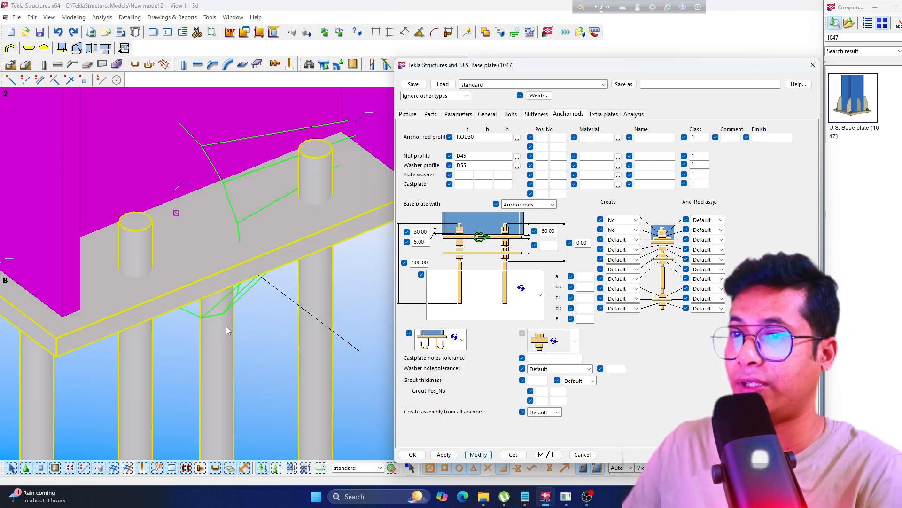
scroll(214, 287, down, 4)
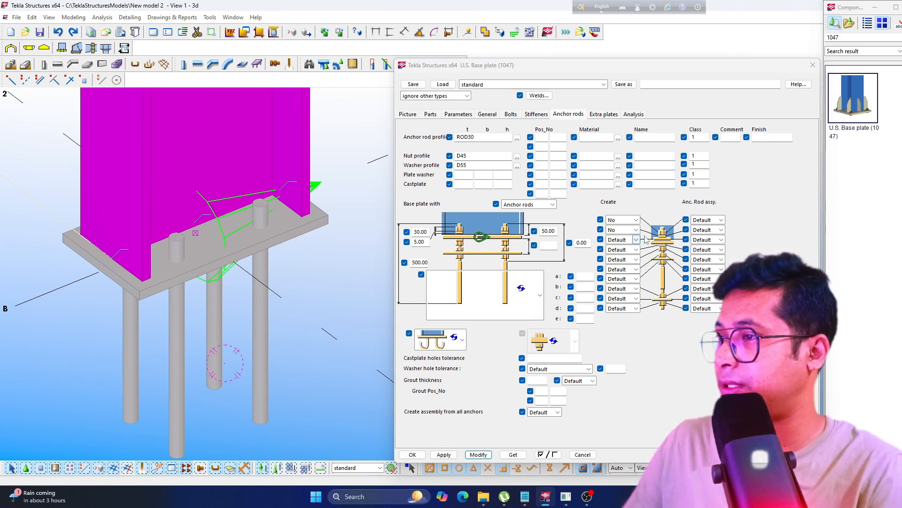
Step: Set creation of the two uppermost anchor rod fittings to Yes and modify the component
click(636, 219)
click(626, 235)
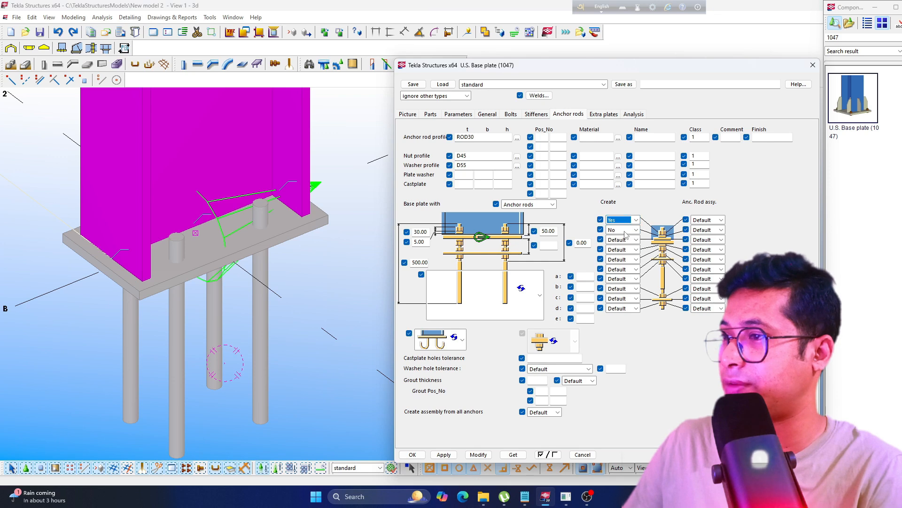
click(625, 230)
click(617, 245)
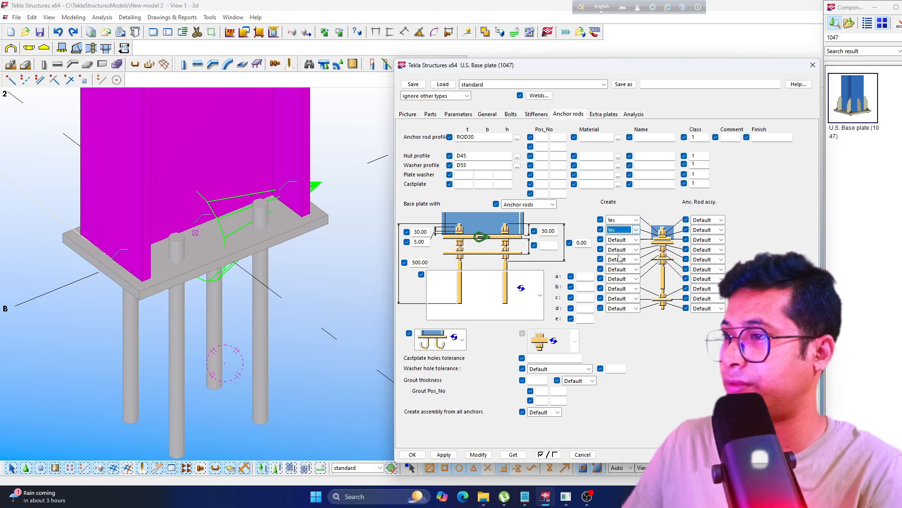
click(478, 455)
scroll(158, 237, up, 5)
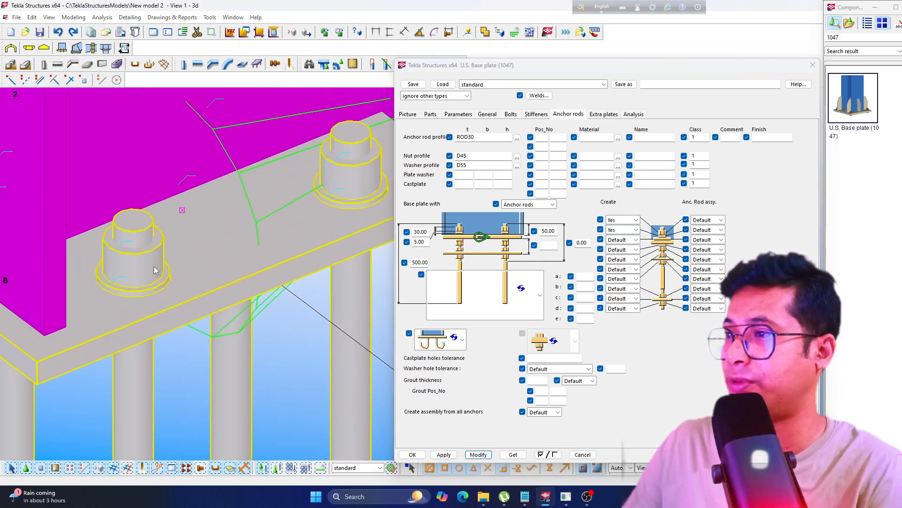
scroll(160, 265, down, 2)
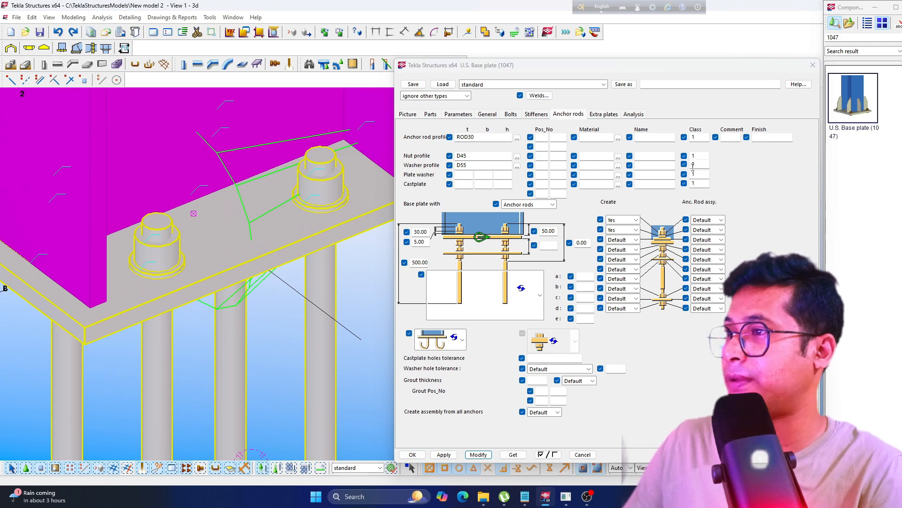
Step: Set the nut class to 2 and the washer class to 7, and modify the component
double_click(689, 157)
text(2)
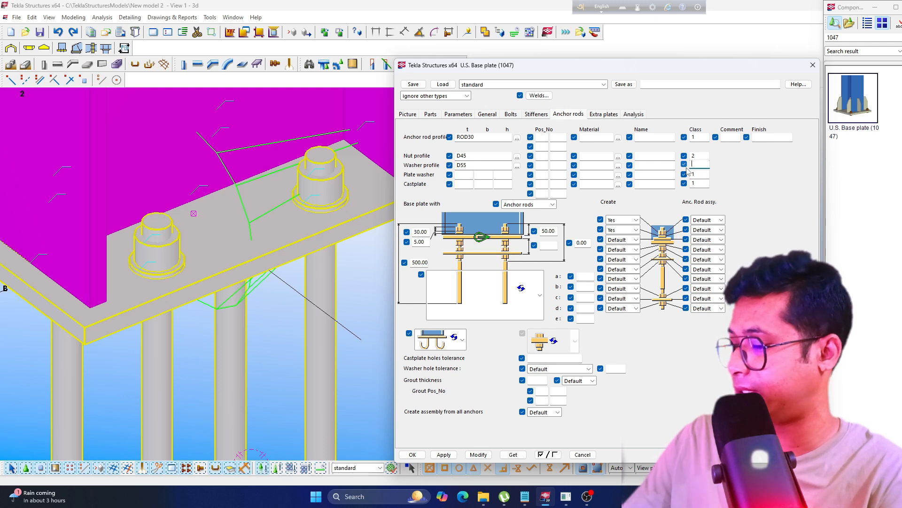
click(478, 456)
scroll(266, 353, down, 2)
click(293, 310)
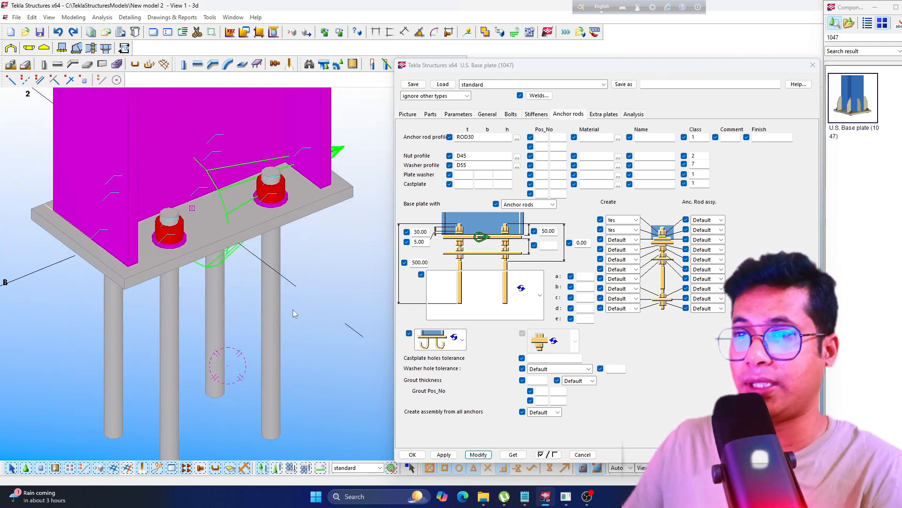
middle_drag(327, 397, 305, 312)
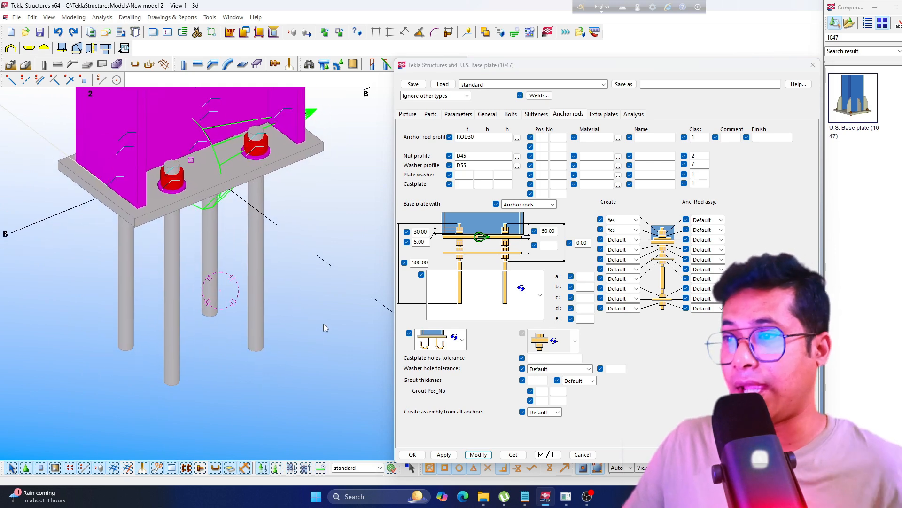
Step: Set the anchor rod length to 950 mm and modify the component
double_click(414, 262)
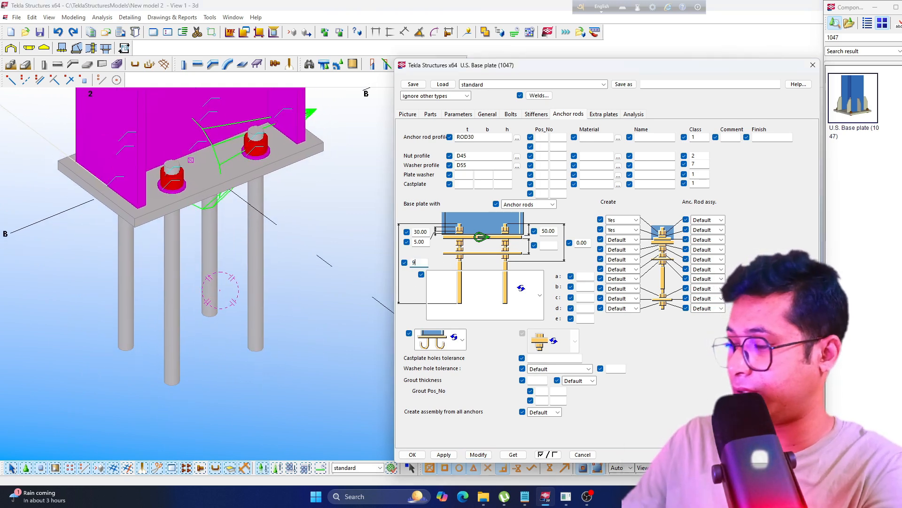
click(479, 454)
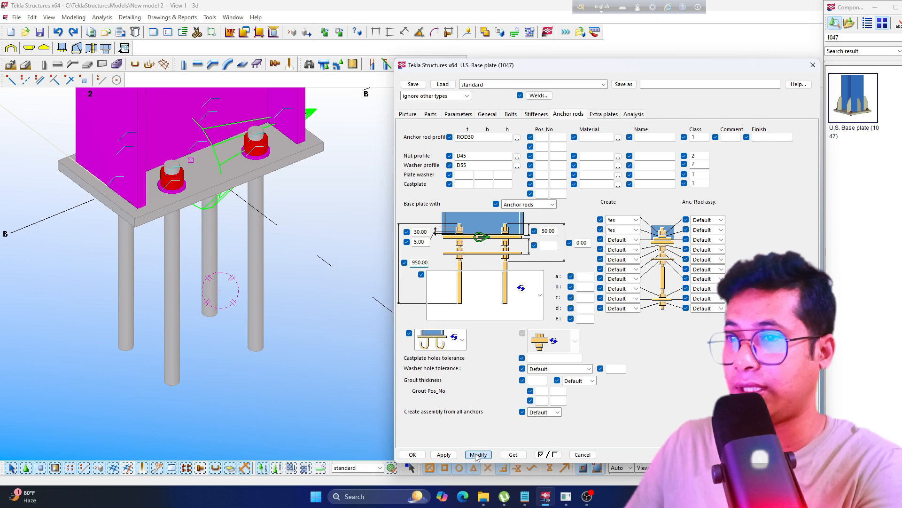
scroll(258, 360, down, 3)
middle_drag(231, 335, 225, 299)
click(239, 326)
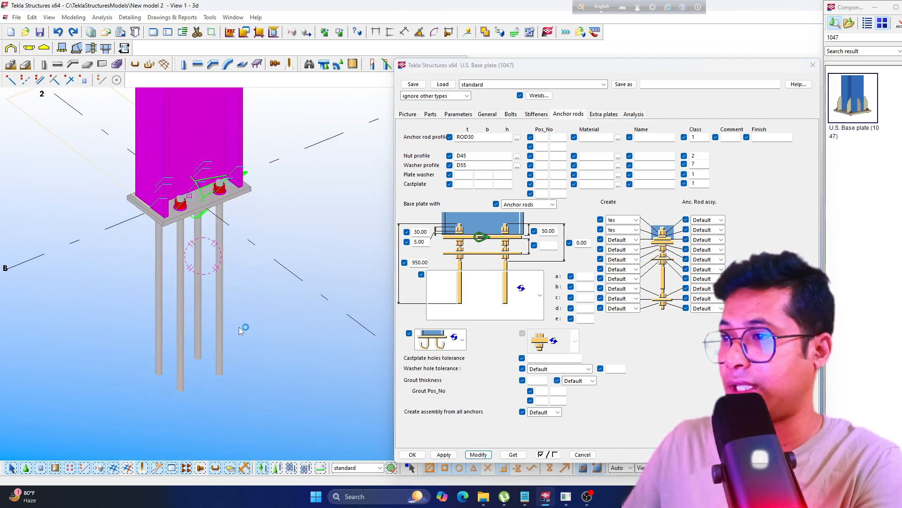
middle_drag(246, 338, 242, 318)
Step: Change the anchor rod shape to the L-shaped type with a bent lower end and modify the component
click(539, 295)
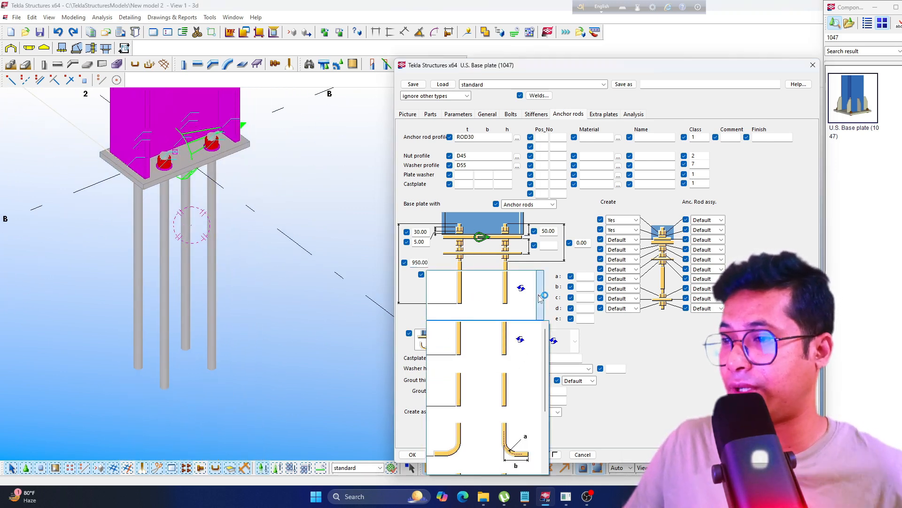
click(518, 445)
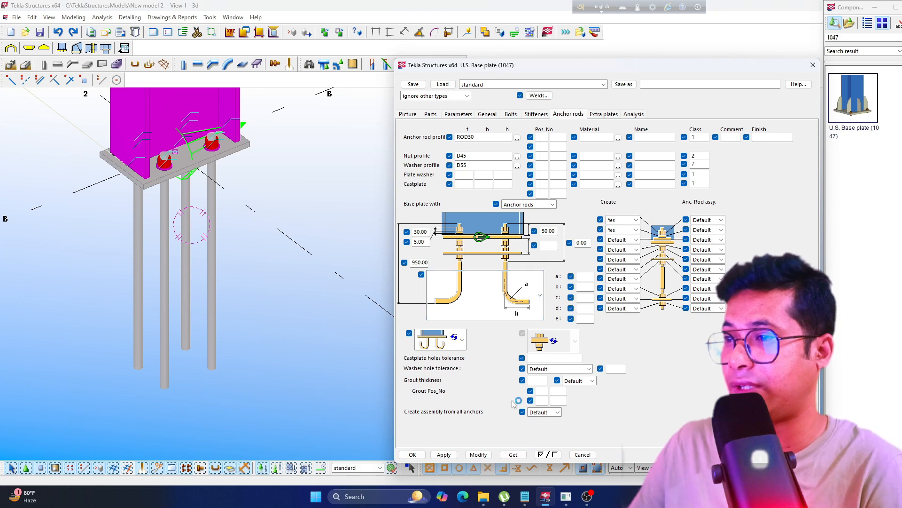
click(479, 455)
scroll(238, 346, down, 2)
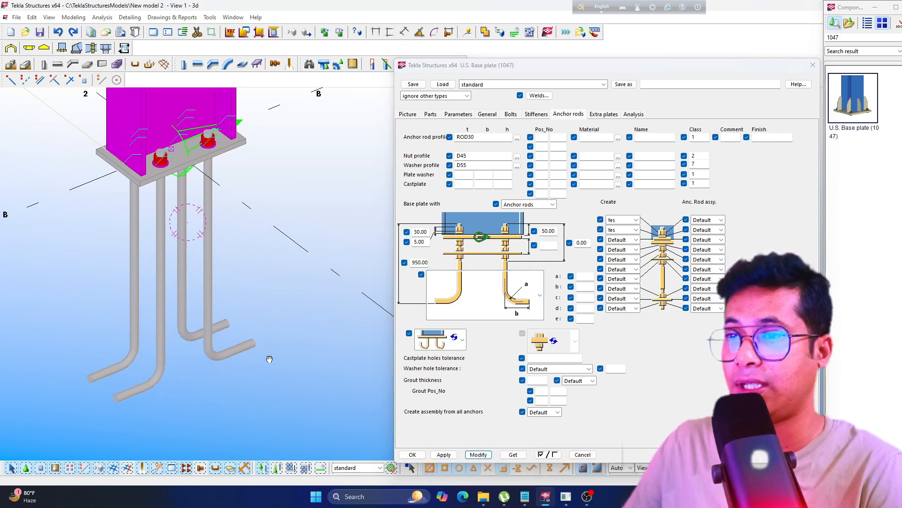
Step: Set the anchor rod bend dimension b to 150 mm and modify the component
mouse_move(211, 344)
ctrl+middle_down()
mouse_move(198, 346)
mouse_move(211, 353)
mouse_move(210, 340)
ctrl+middle_up()
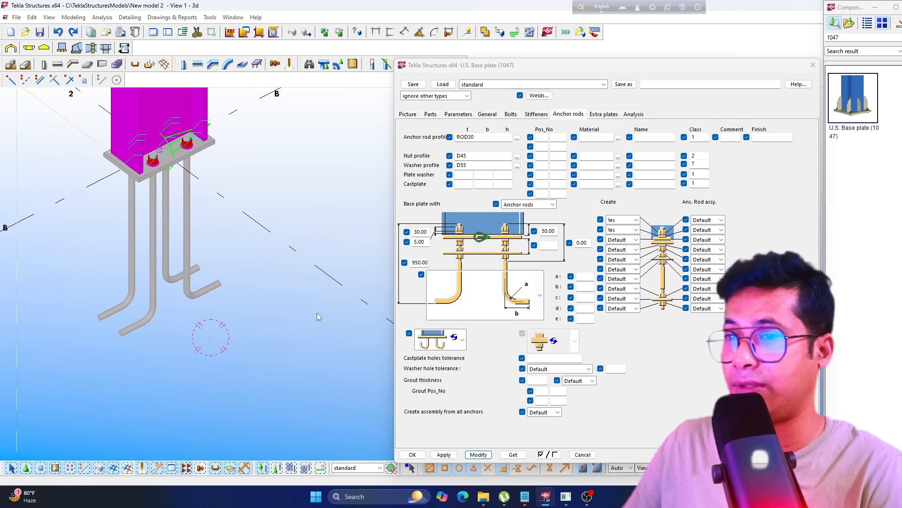
scroll(145, 322, up, 2)
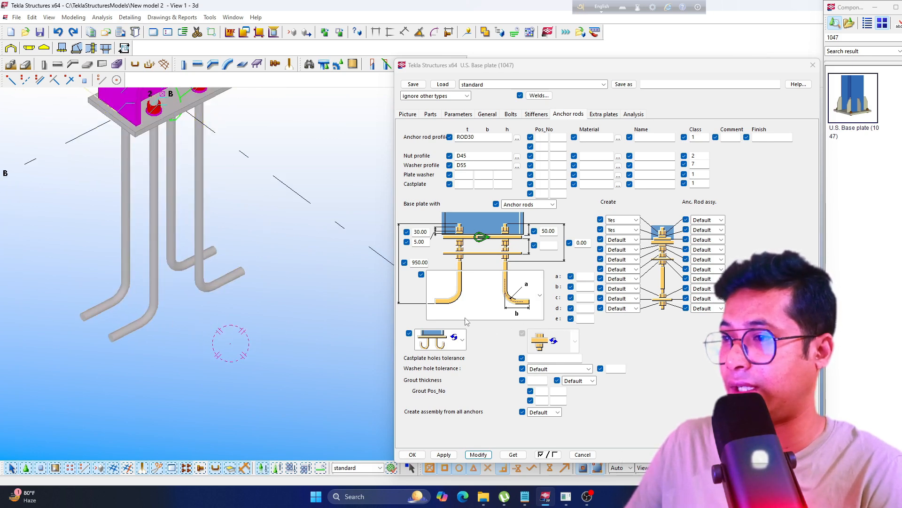
click(585, 286)
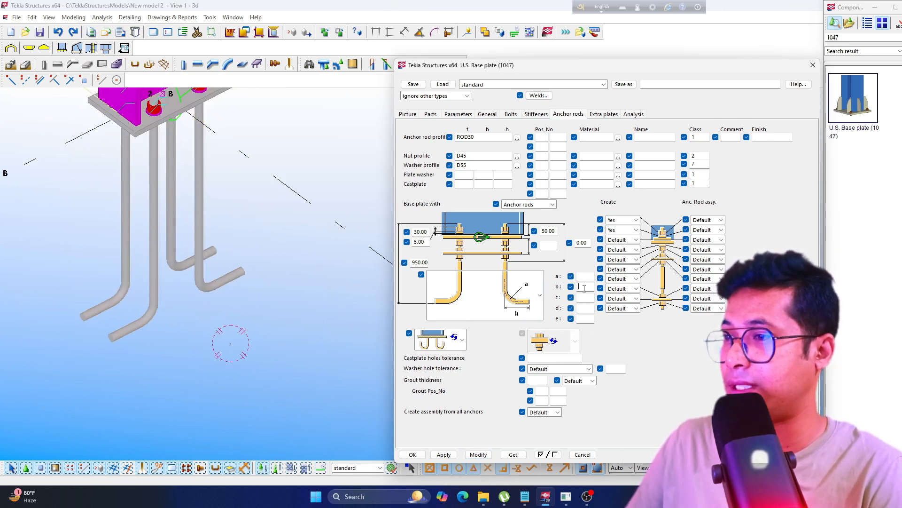
text(150)
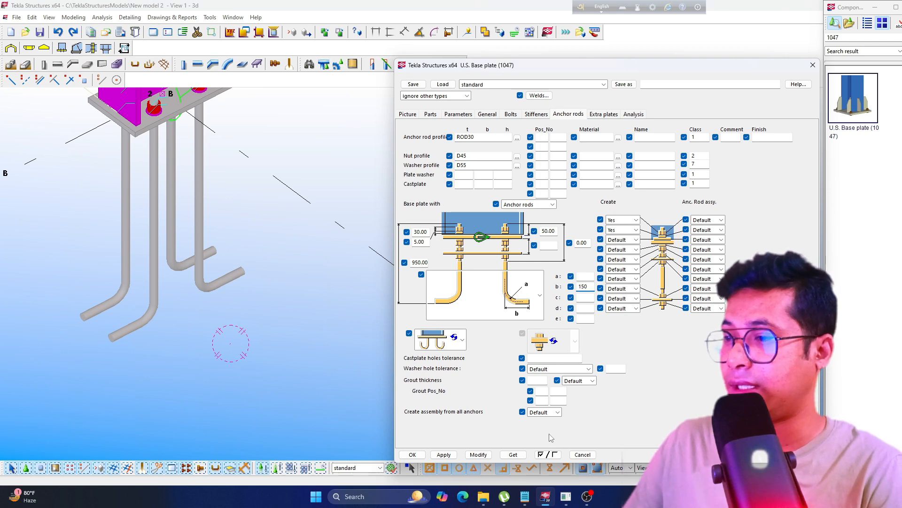
click(479, 454)
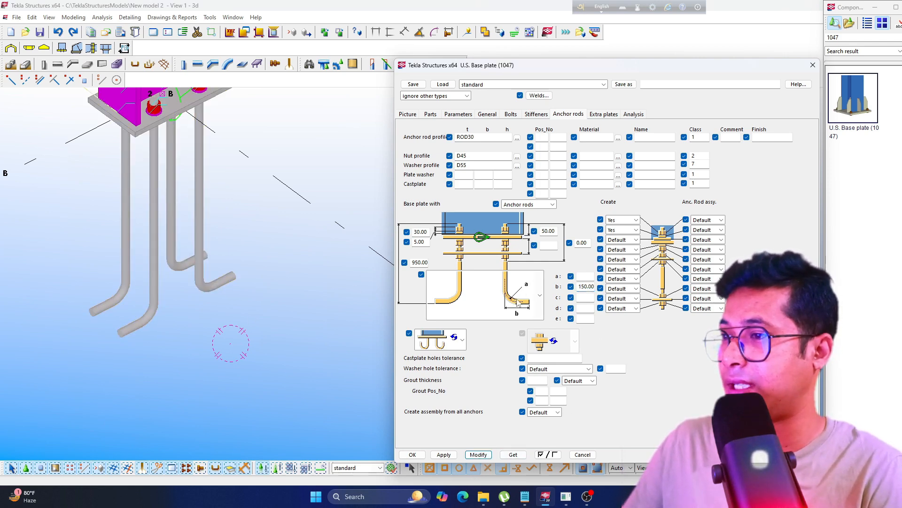
Step: Try an anchor rod bend dimension a of 15 mm, modify the component and inspect the bent rod ends
click(585, 276)
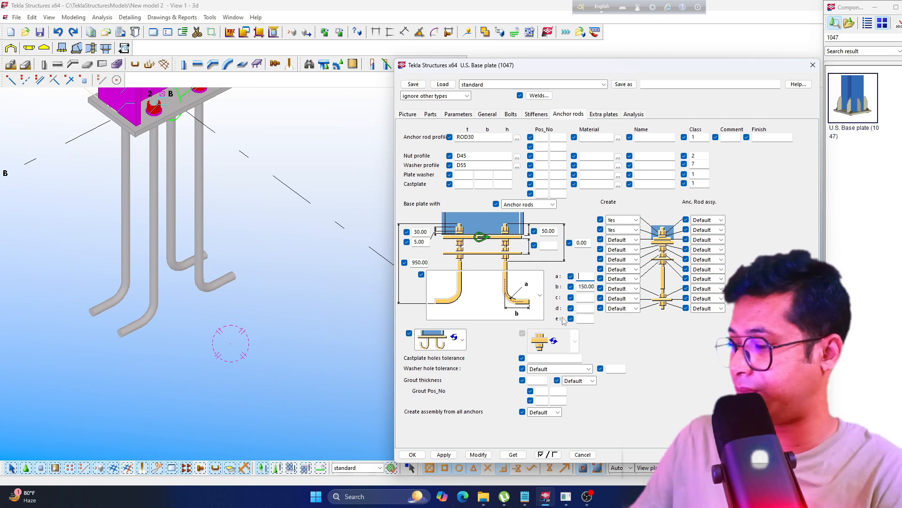
text(15)
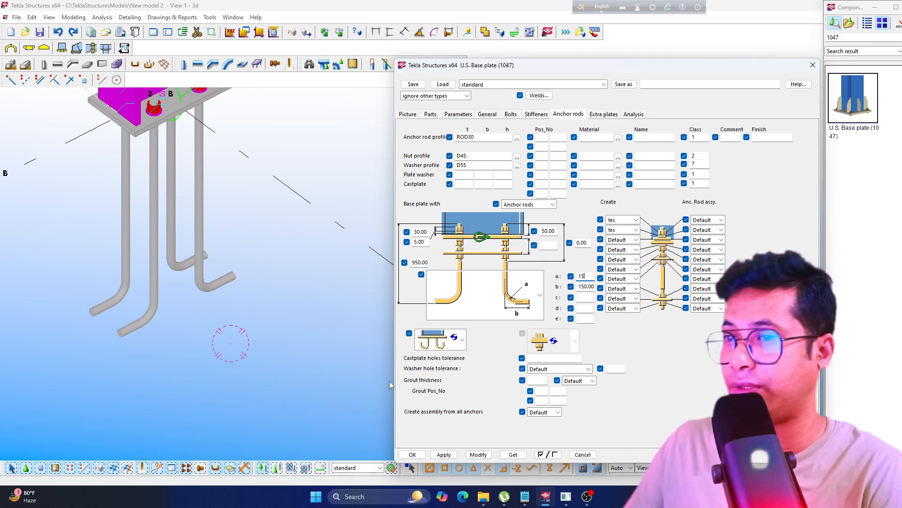
click(478, 454)
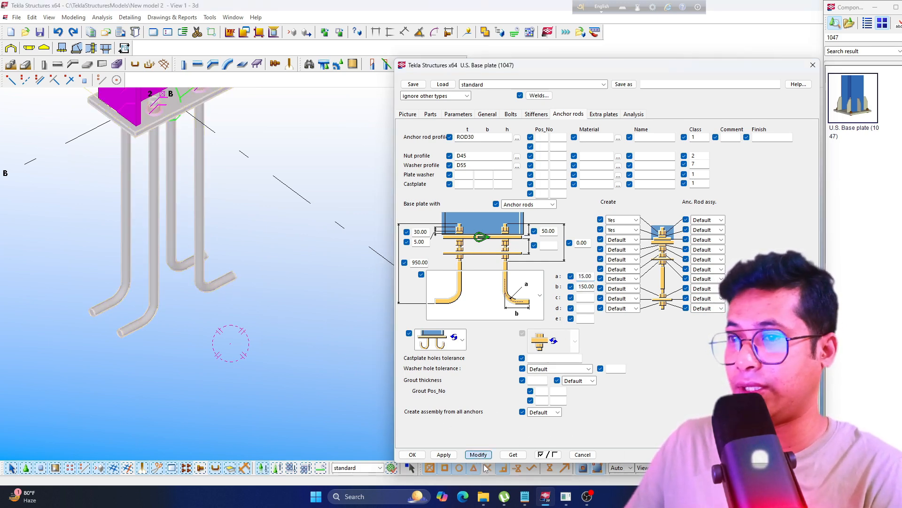
scroll(190, 286, up, 6)
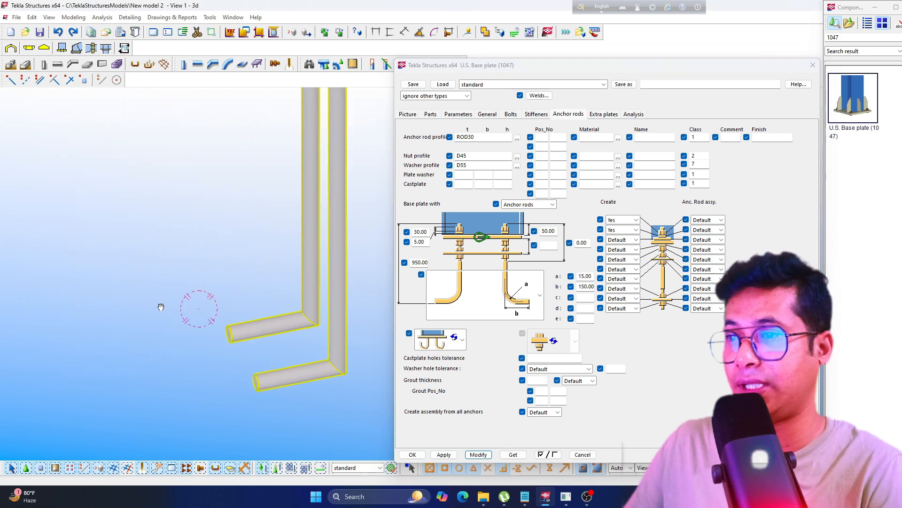
middle_drag(161, 306, 2, 287)
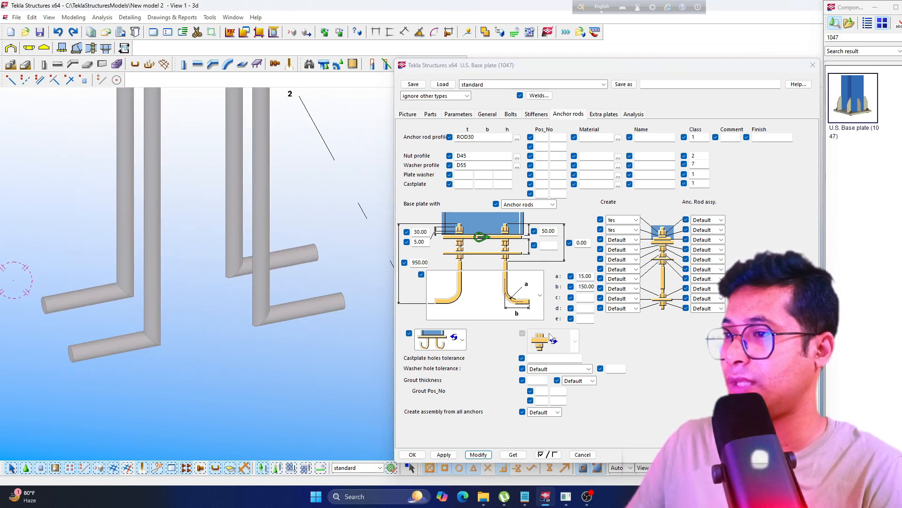
Step: Set the anchor rod bend dimension a to 50 mm, modify the component and inspect the rods
drag(594, 277, 566, 277)
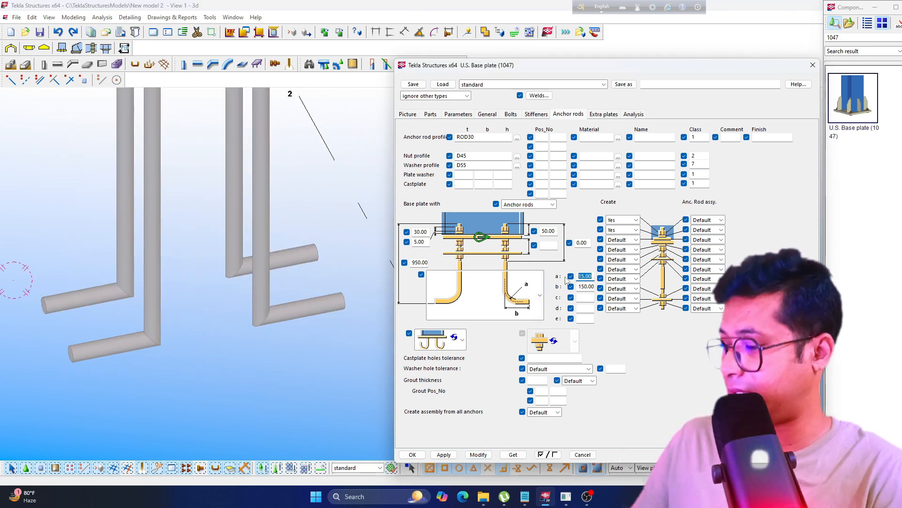
click(478, 455)
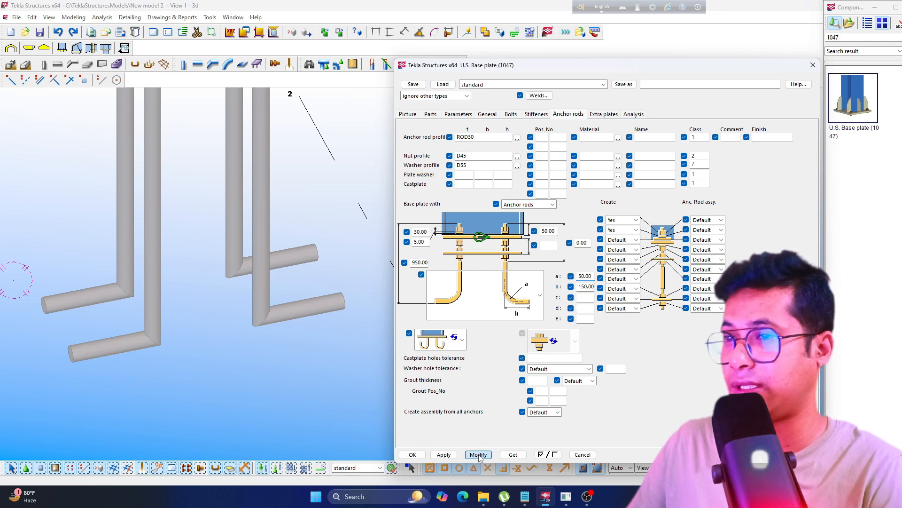
middle_drag(273, 331, 252, 332)
scroll(215, 312, down, 5)
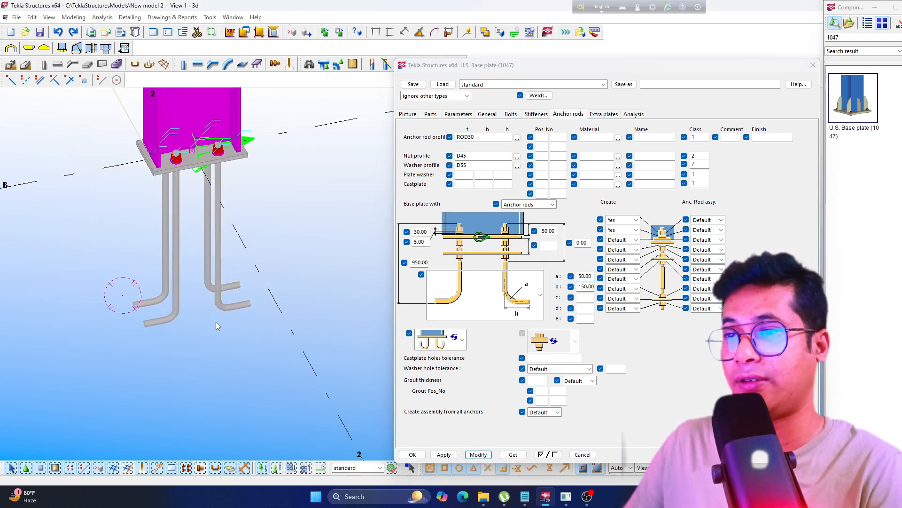
scroll(193, 292, down, 1)
middle_drag(193, 291, 235, 303)
scroll(239, 319, down, 2)
scroll(235, 303, up, 3)
middle_drag(168, 222, 201, 298)
ctrl+middle_drag(190, 260, 202, 301)
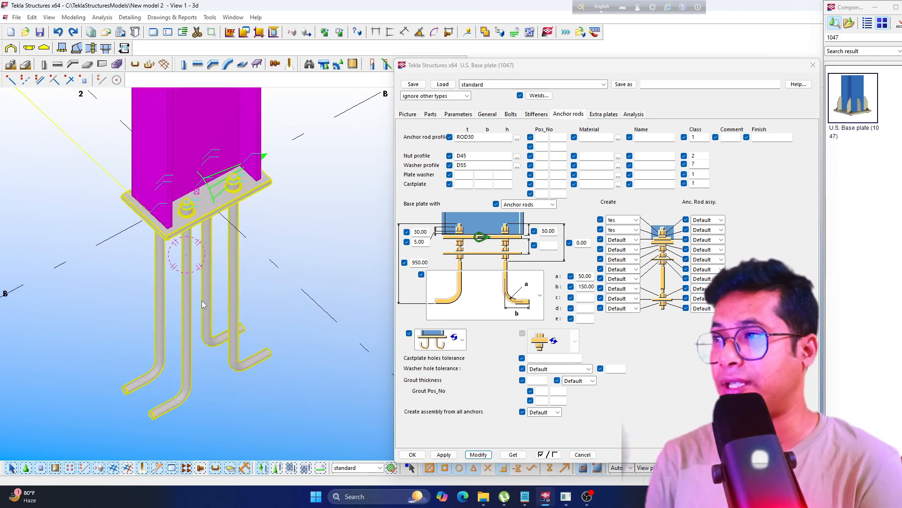
click(202, 300)
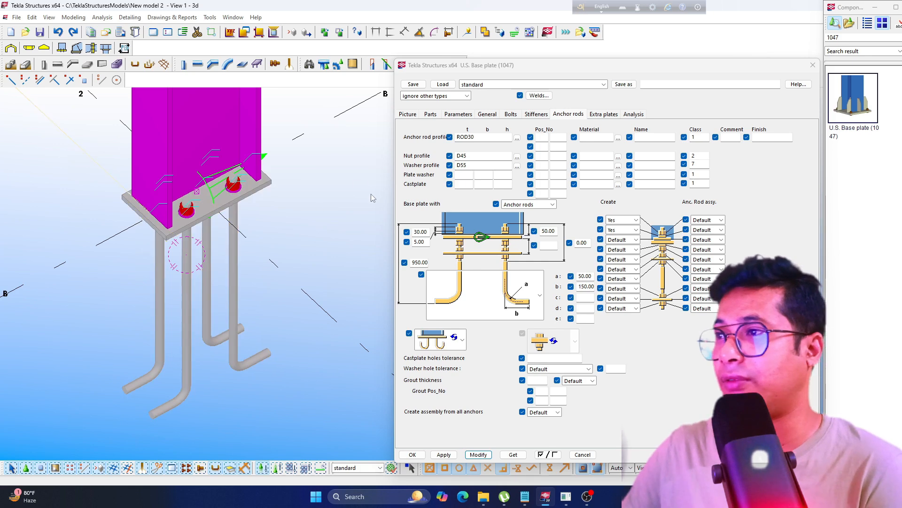
Step: Change the anchor rod shape to the straight type with plates and nuts at the lower end, and modify the component
click(604, 114)
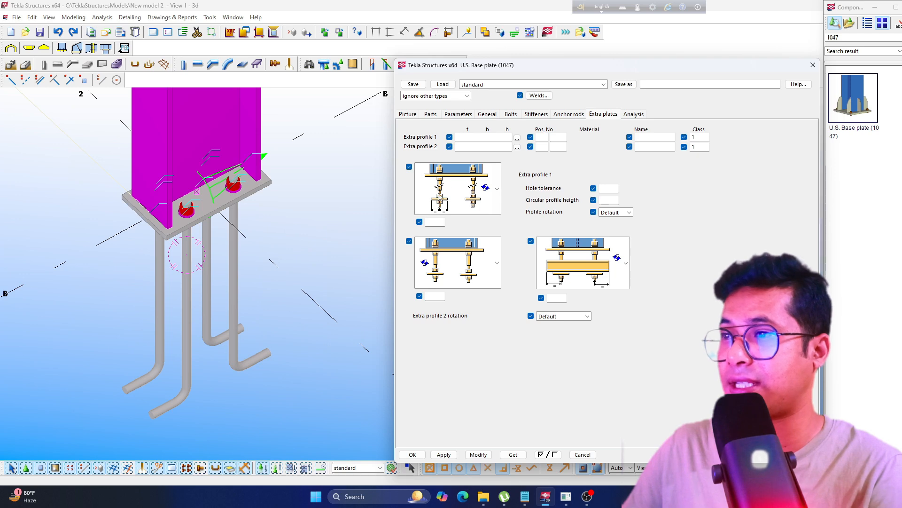
click(509, 115)
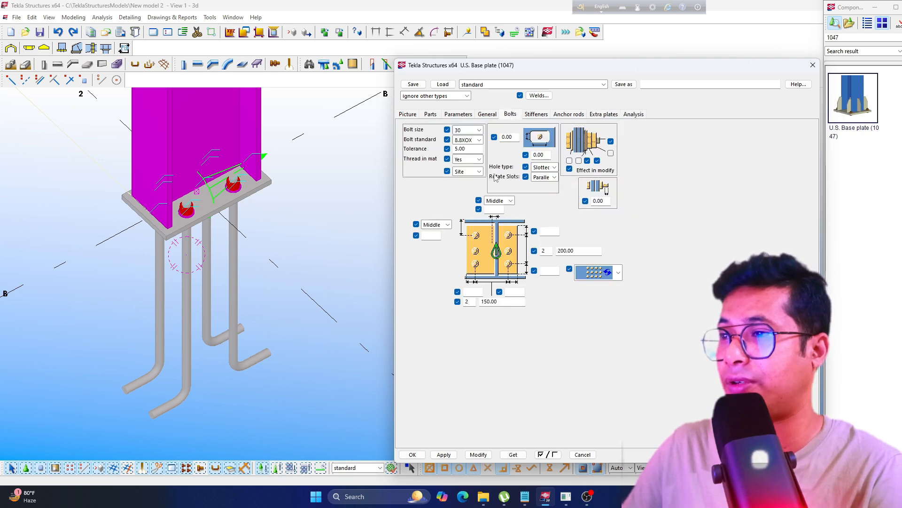
click(430, 115)
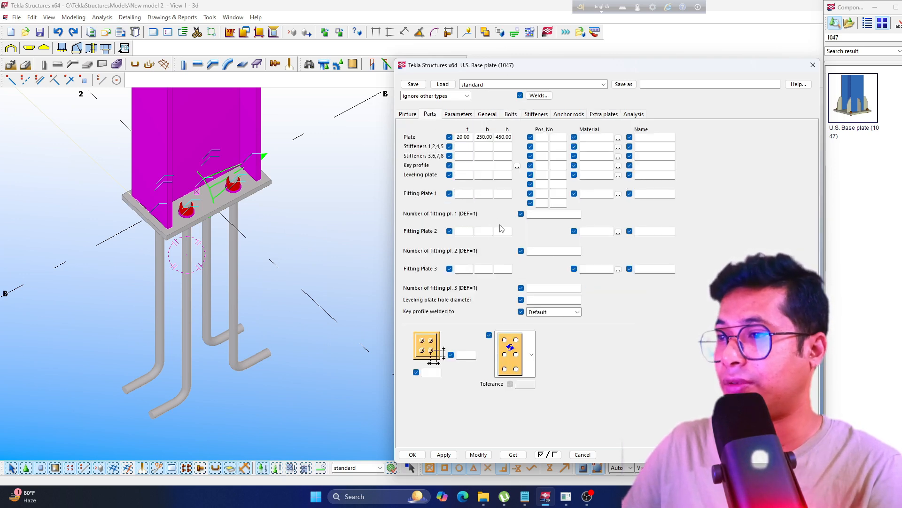
click(569, 114)
click(540, 297)
click(459, 402)
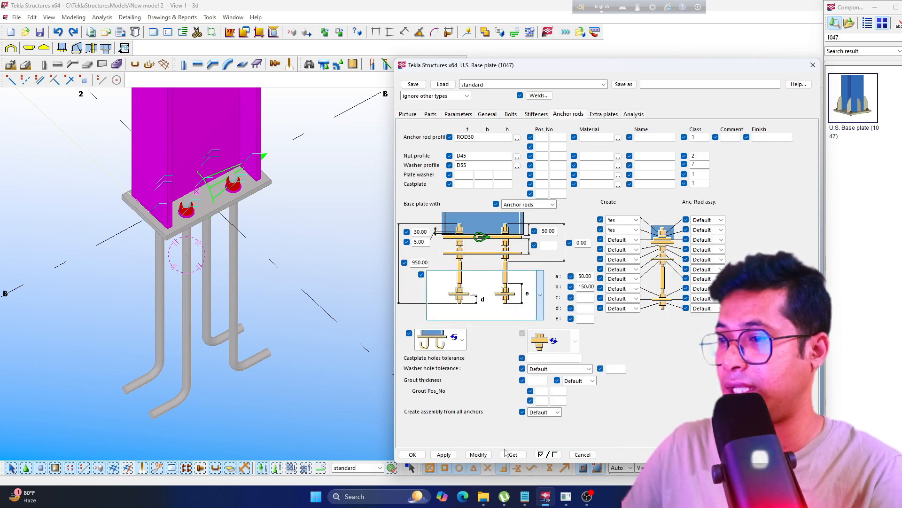
click(479, 454)
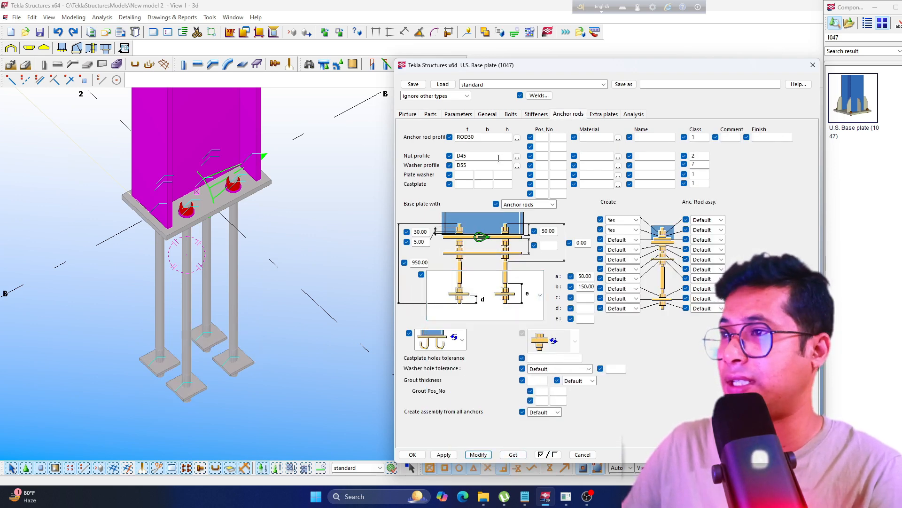
Step: Open the extra plates settings of the base plate component
click(603, 115)
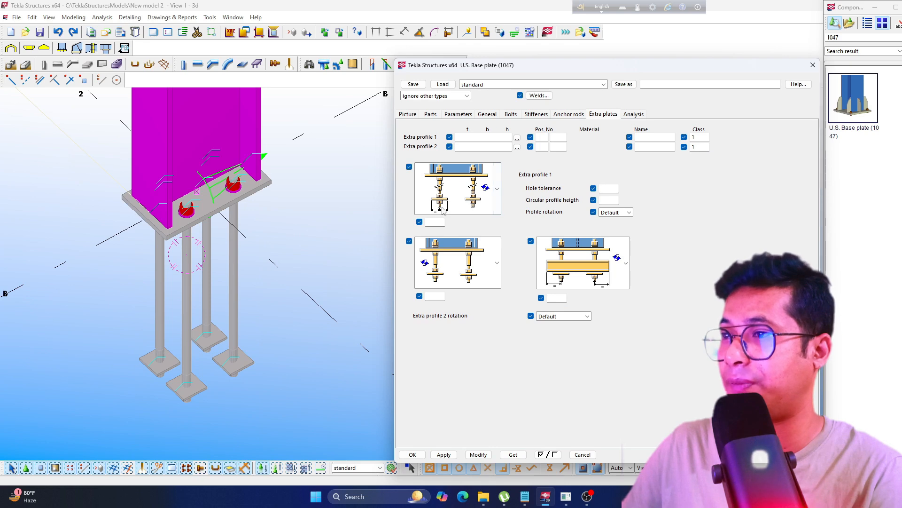